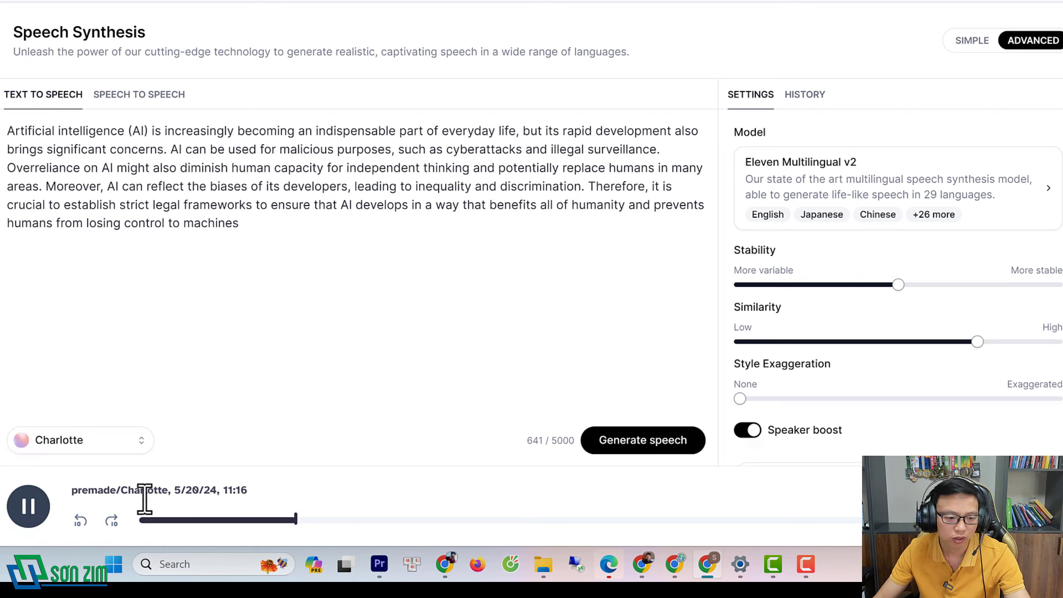
Step: Pause the generated Charlotte speech and translate the Speech Synthesis page into Vietnamese
click(33, 518)
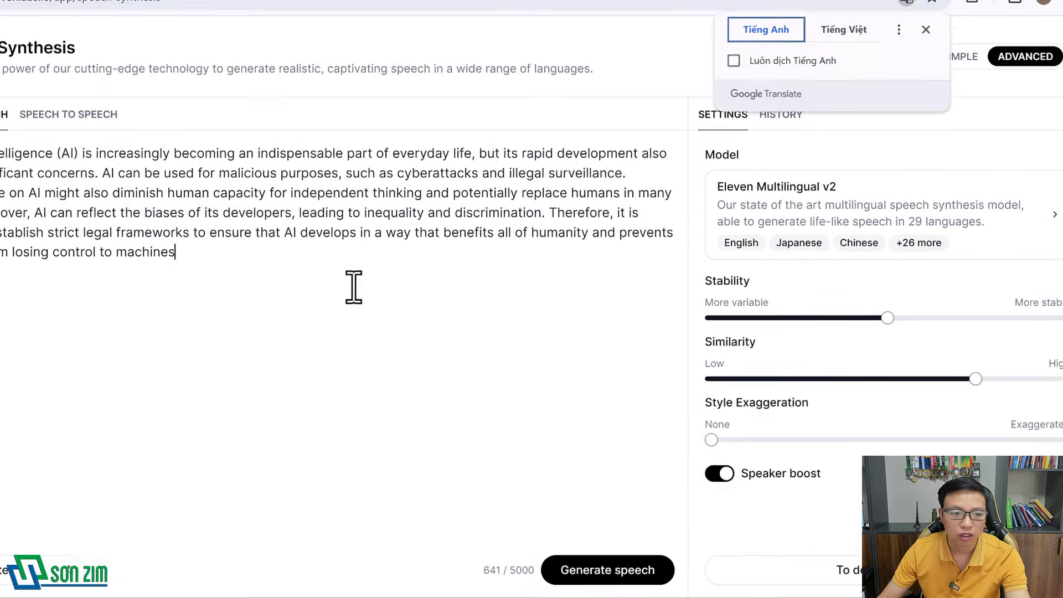
click(810, 70)
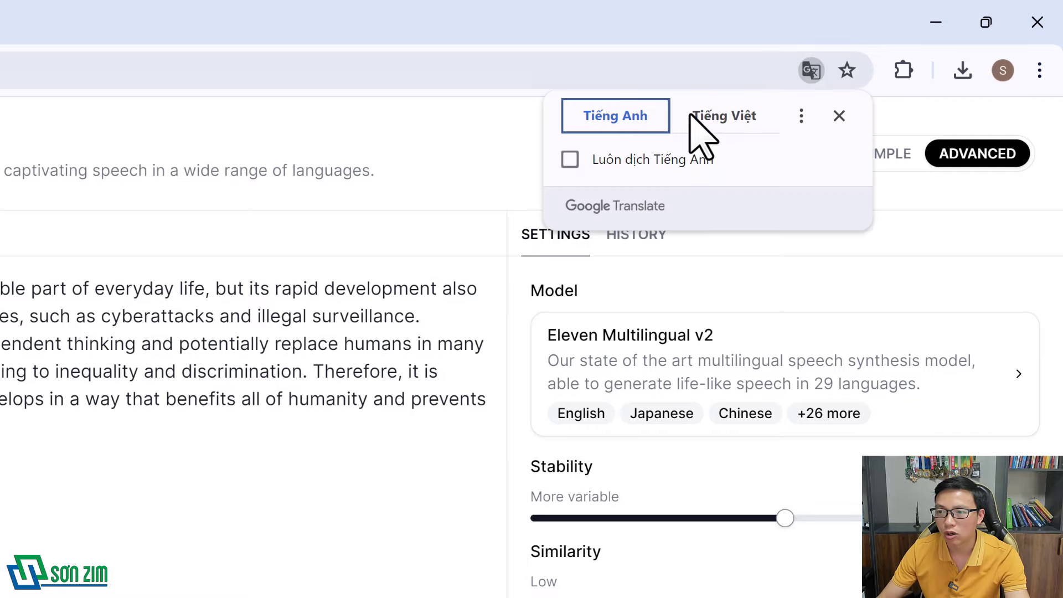
click(735, 119)
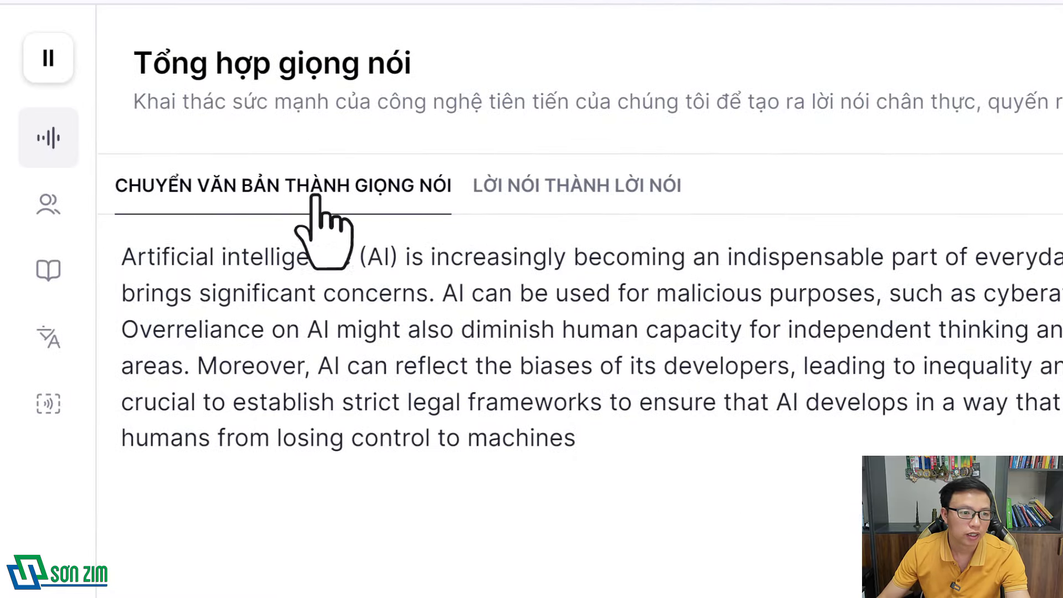
Step: Open the Voices page and view the voice types offered for adding a generative or cloned voice
mouse_move(53, 215)
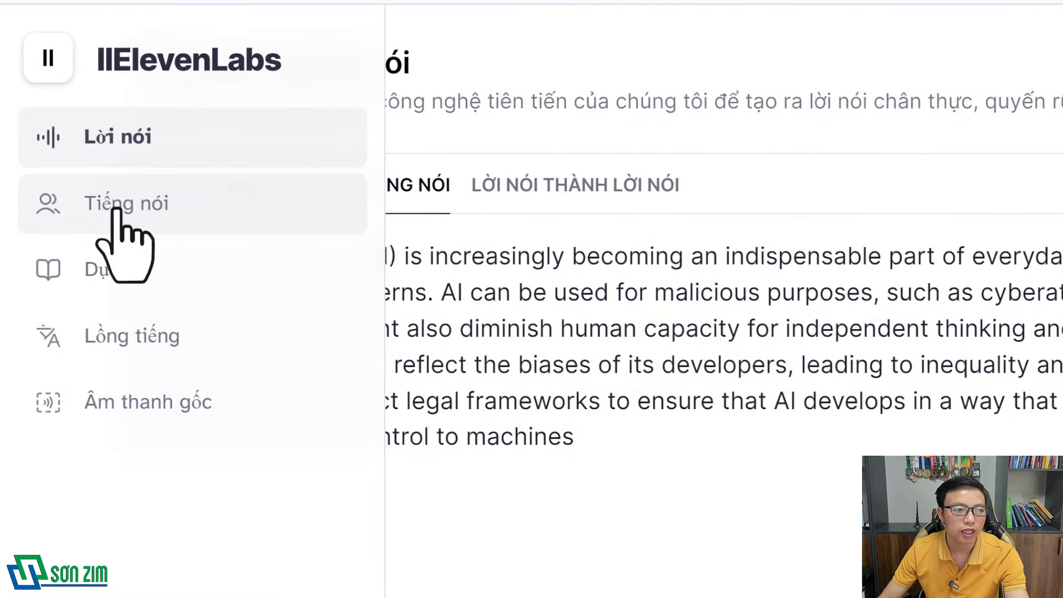
click(98, 206)
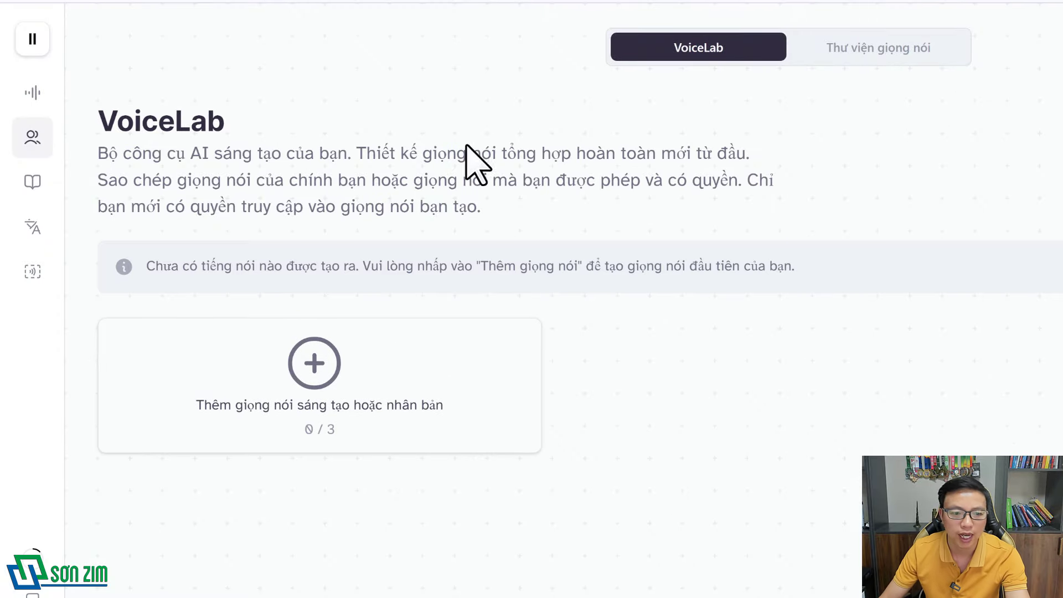
click(331, 370)
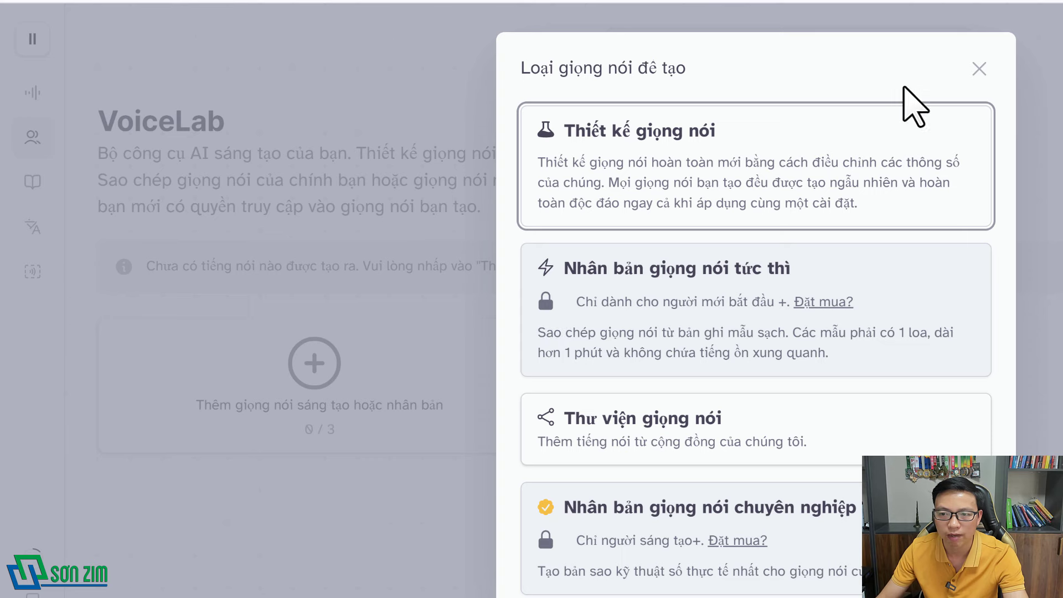
click(980, 69)
Step: Open the Dubbing page at the form for a new dubbing project
mouse_move(18, 249)
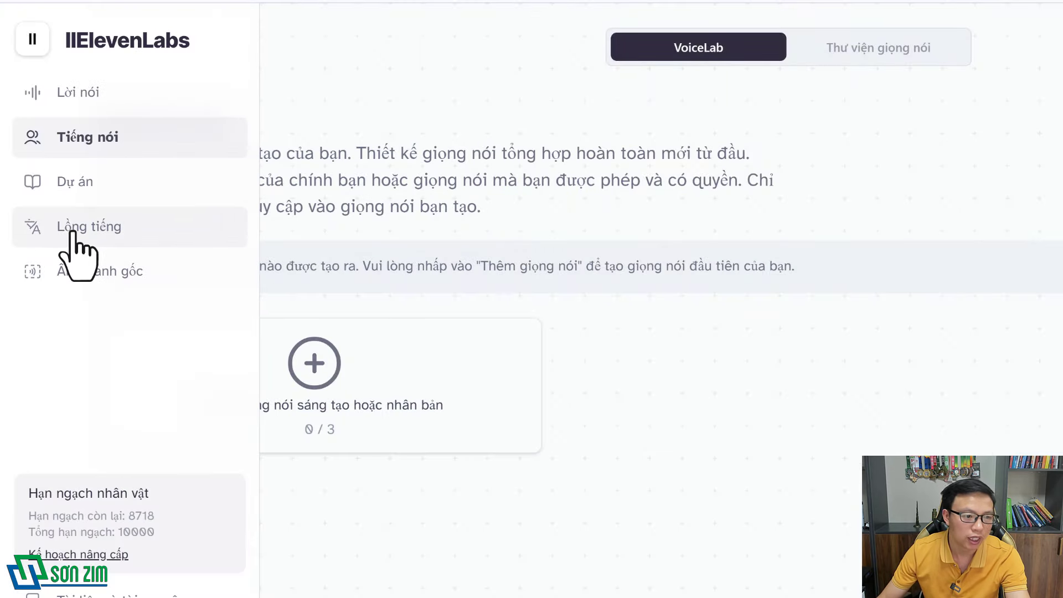
click(145, 237)
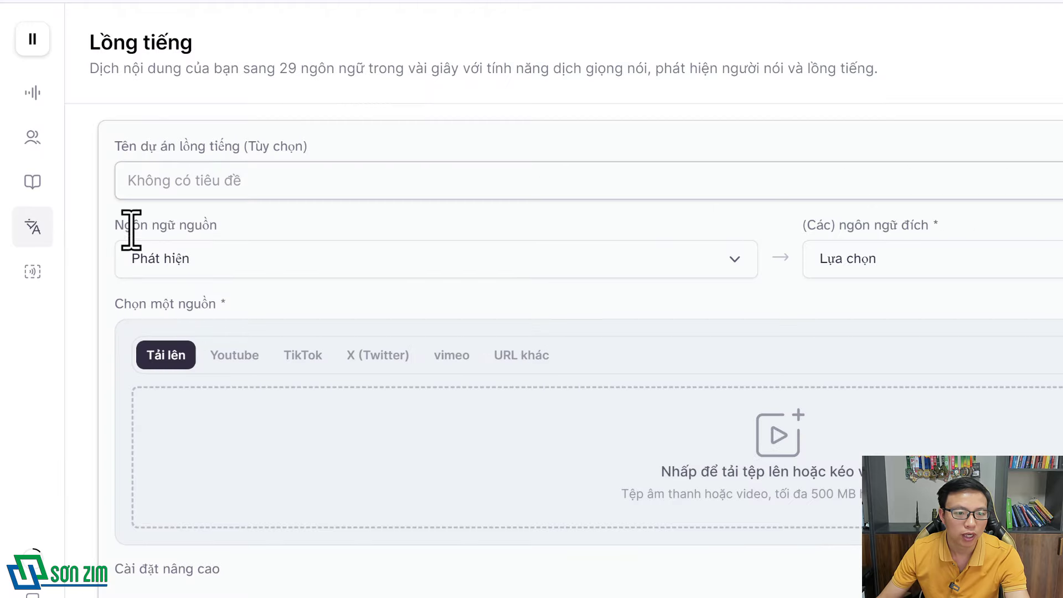
scroll(355, 508, down, 5)
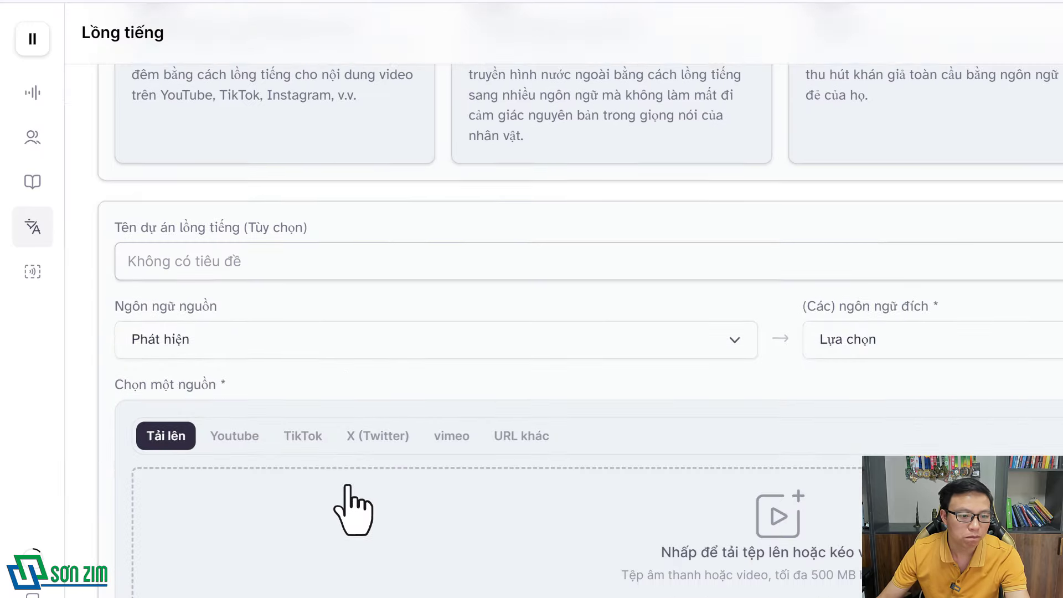
scroll(352, 506, down, 2)
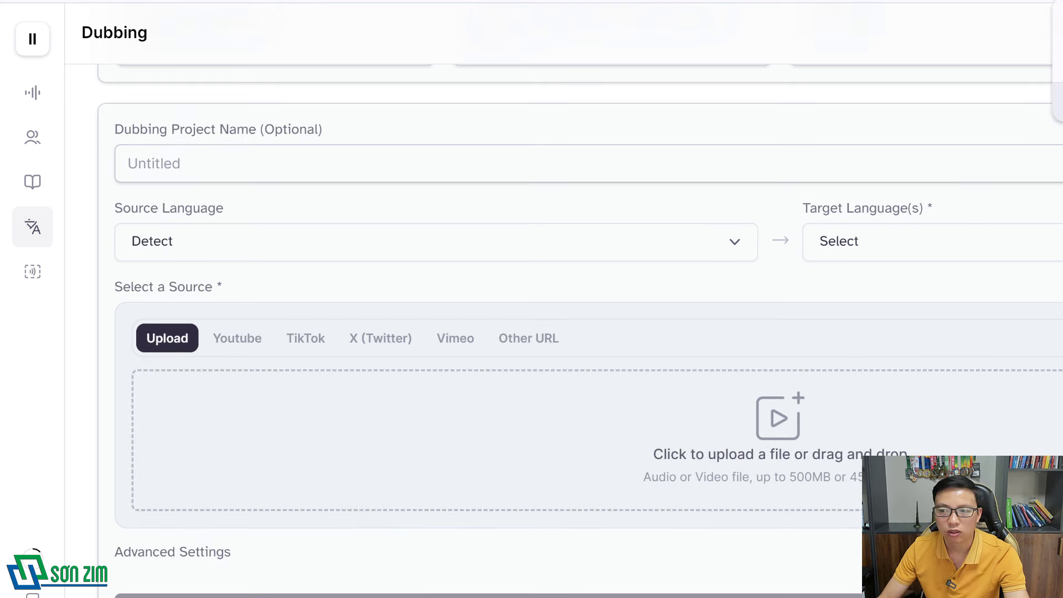
Step: Set the dubbing project's source language to Vietnamese and its target language to English
click(317, 235)
click(553, 301)
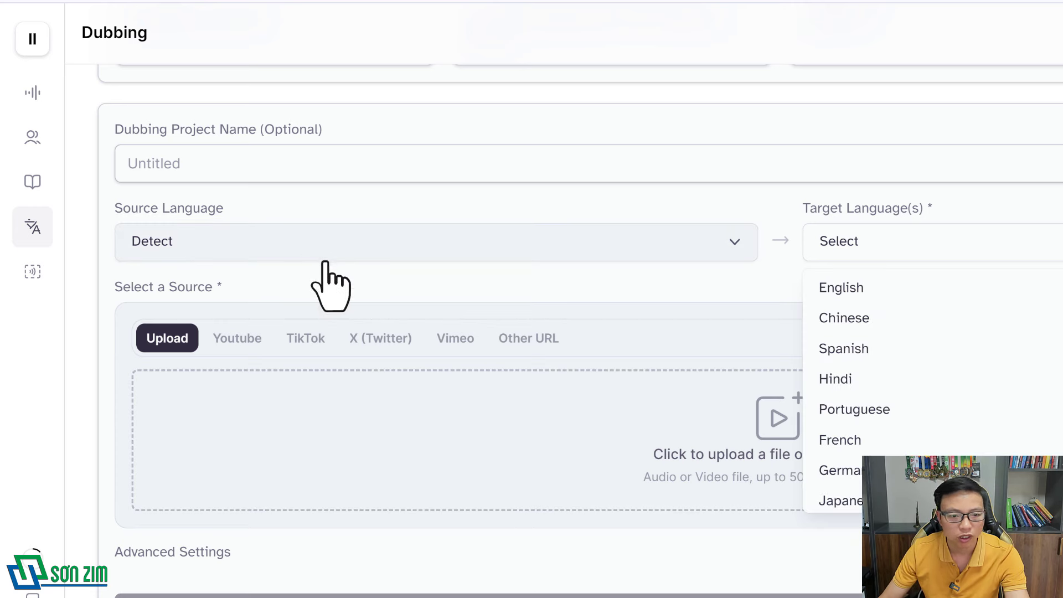
click(283, 246)
scroll(206, 444, down, 15)
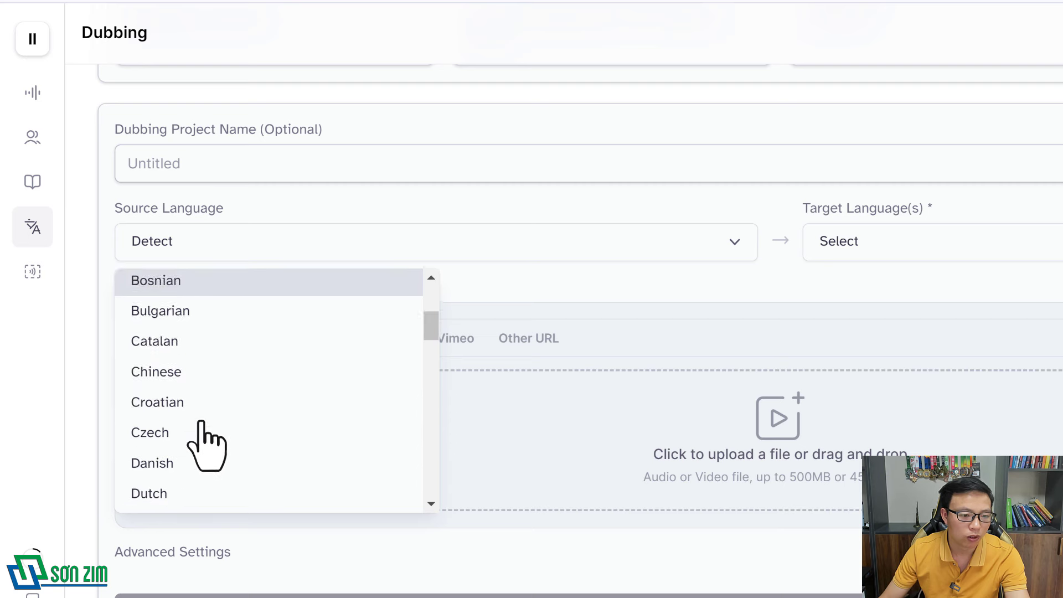
click(177, 462)
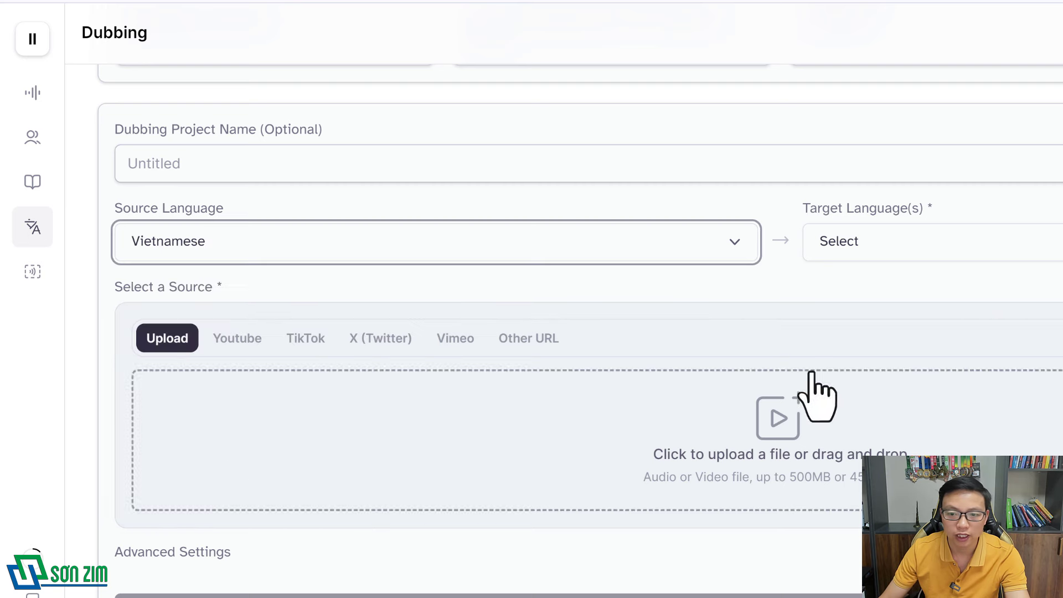
click(858, 260)
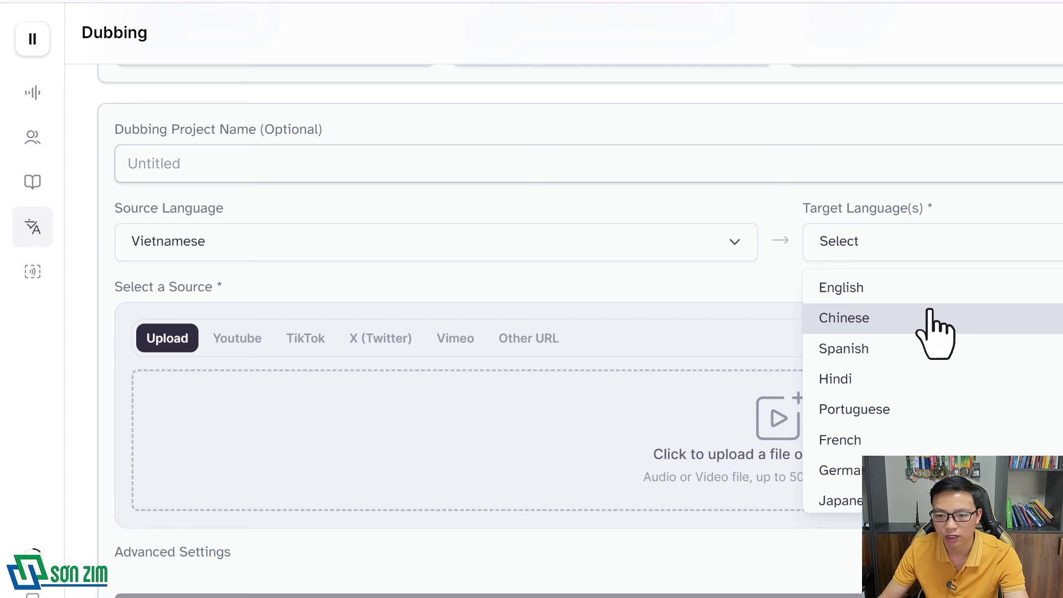
click(846, 289)
click(780, 263)
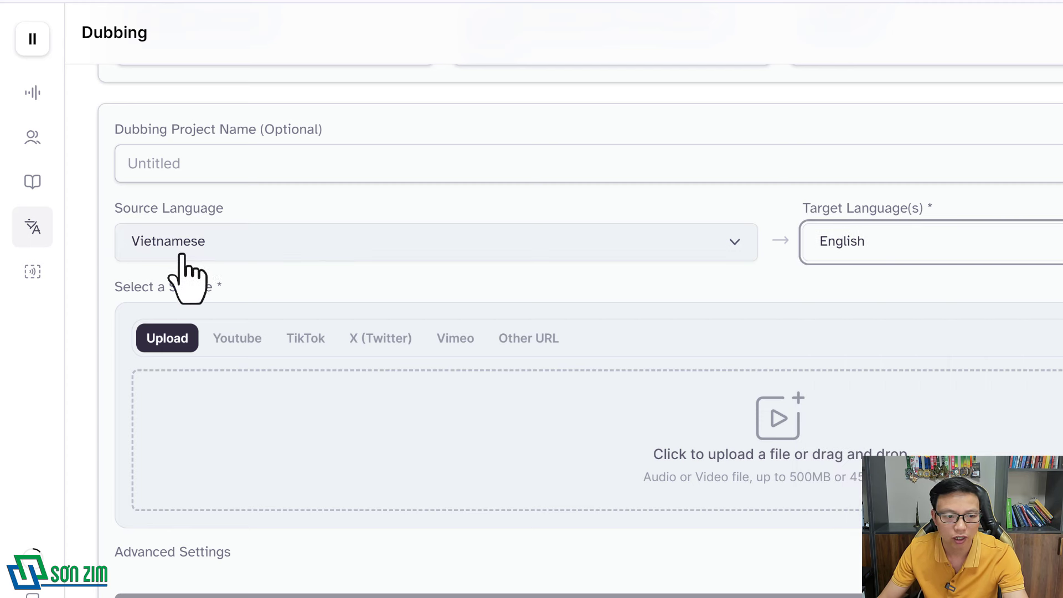
click(816, 344)
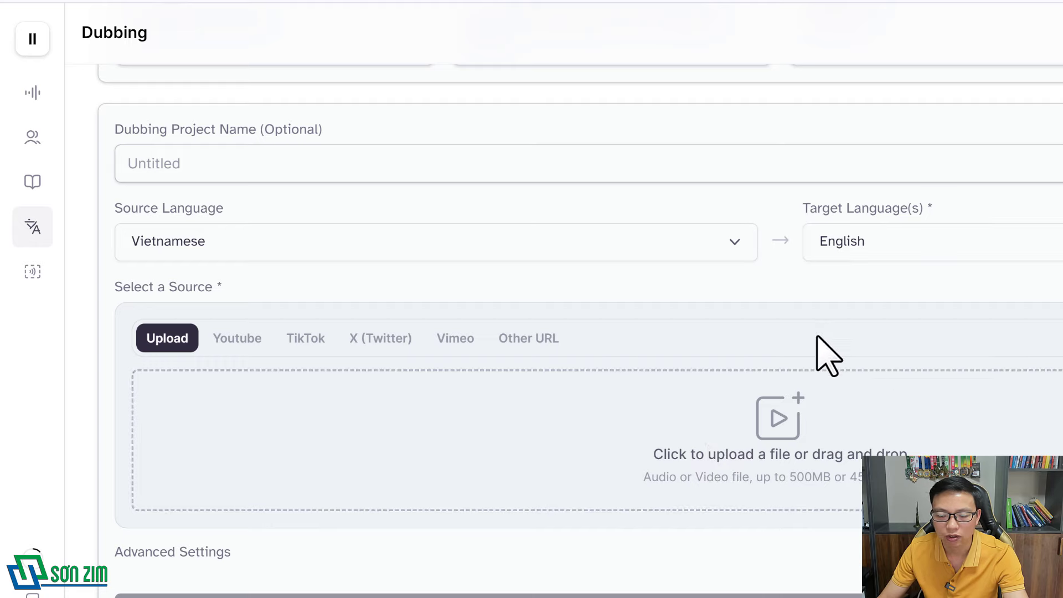
Step: Open the Subscription page of the signed-in account
click(33, 272)
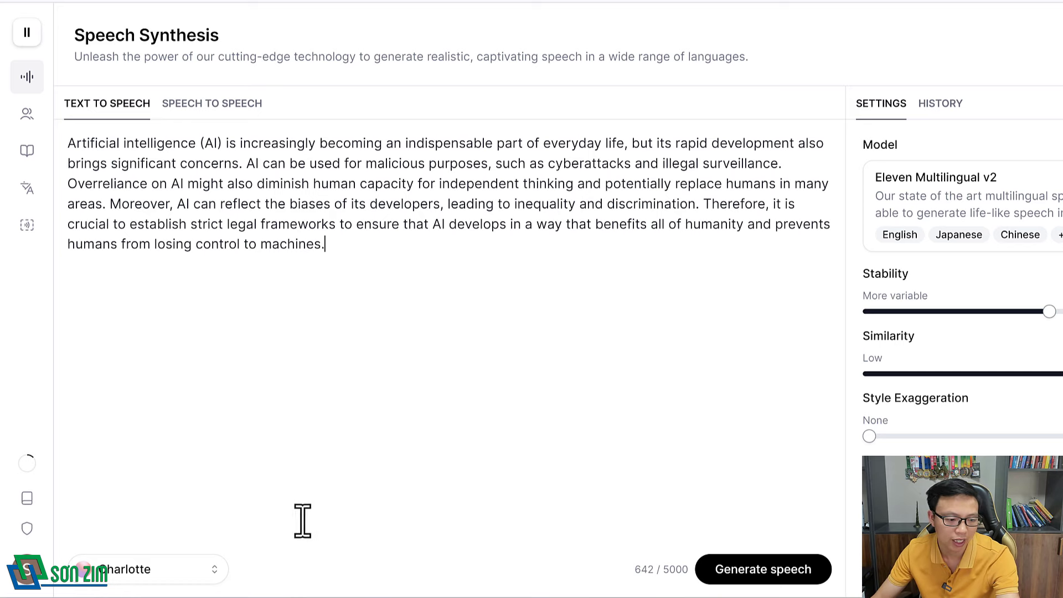
mouse_move(28, 543)
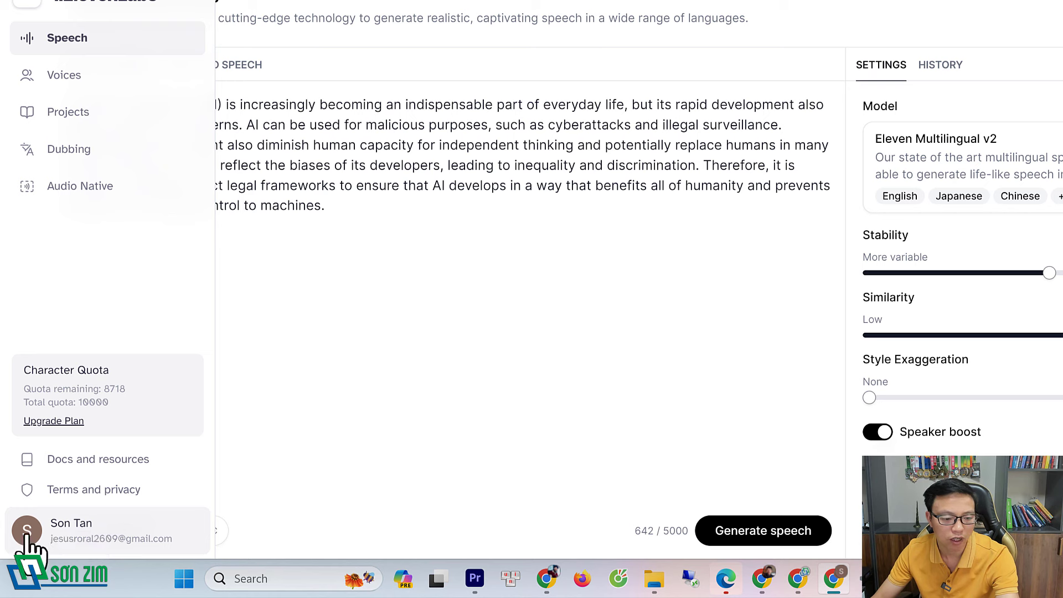
click(28, 537)
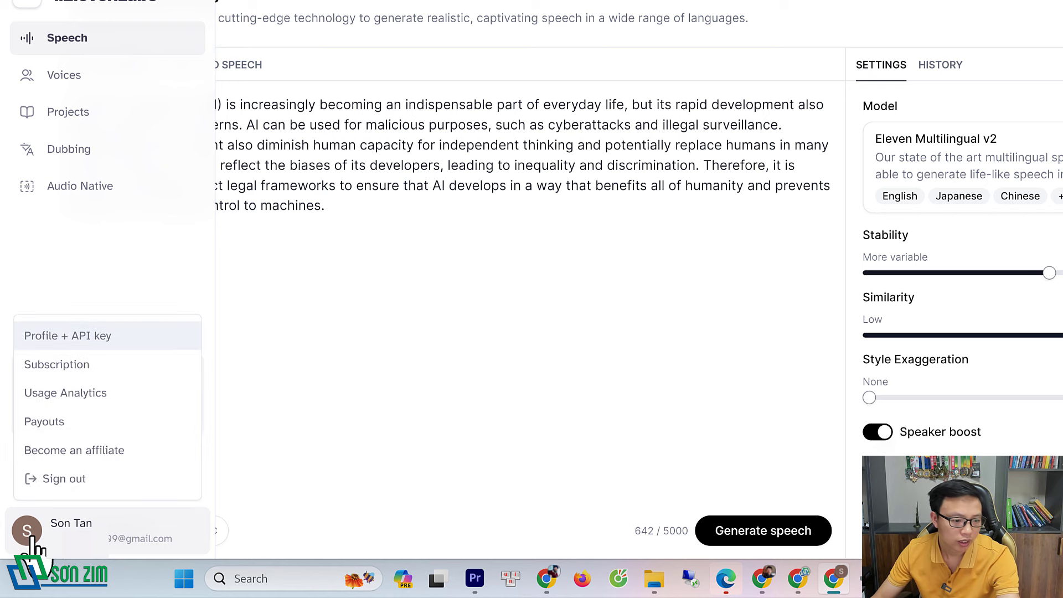
click(66, 367)
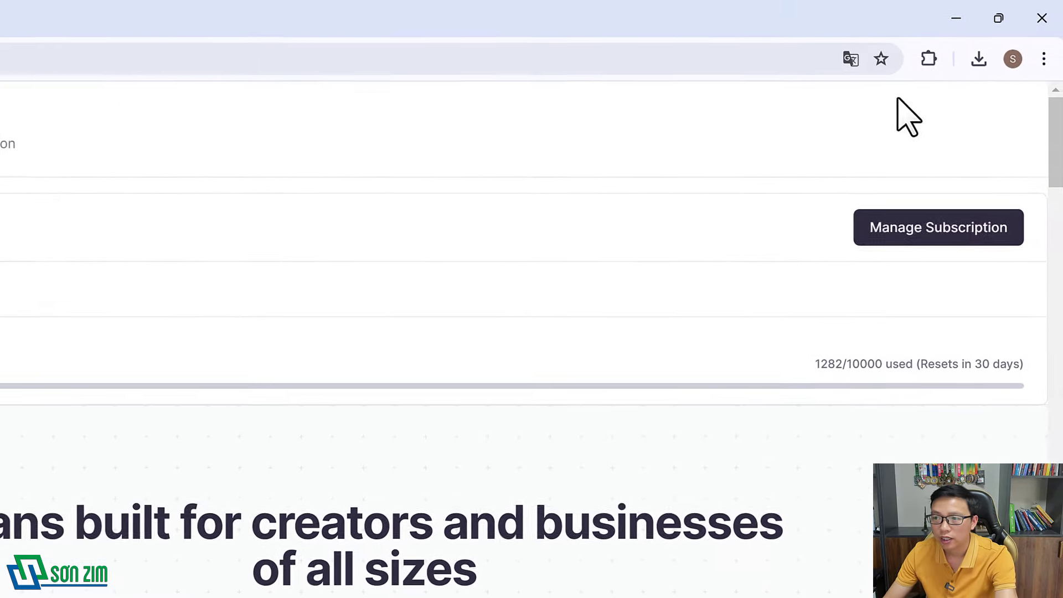
Step: Translate the Subscription page from English into Vietnamese
click(843, 62)
click(774, 99)
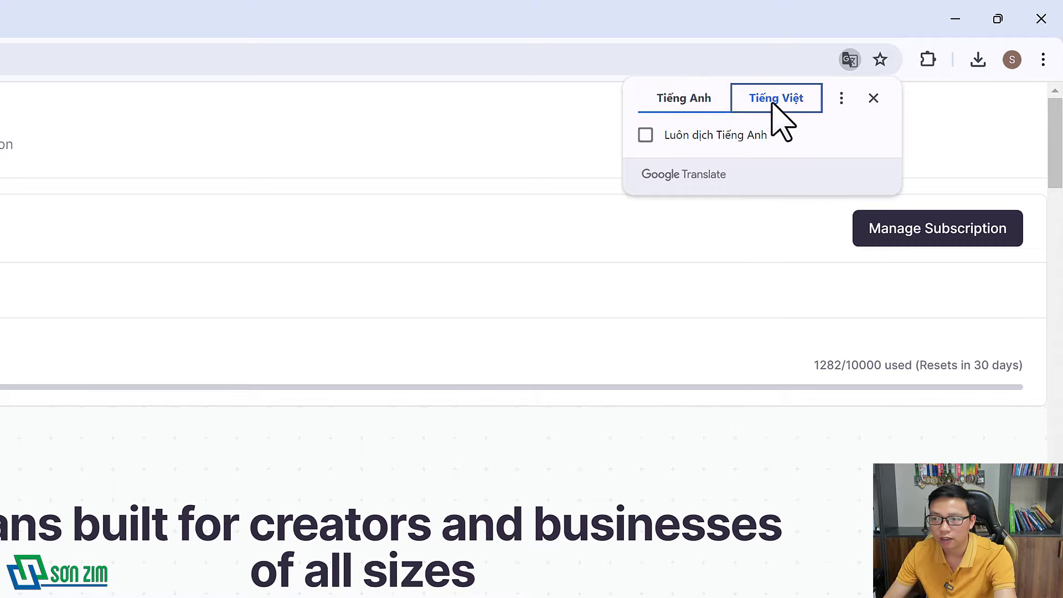
click(431, 217)
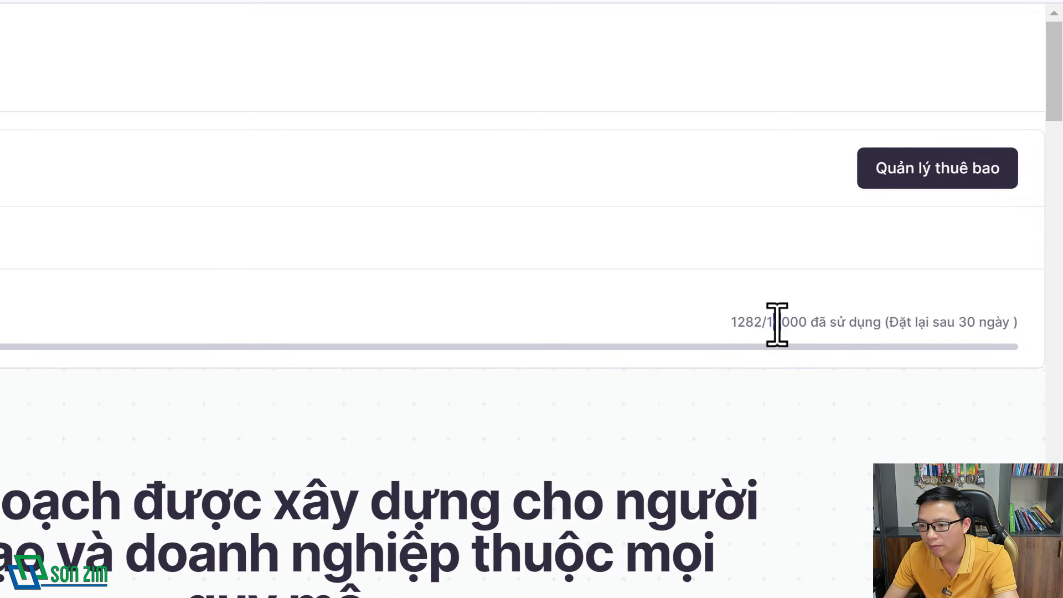
Step: Check how much of the account's monthly character quota has been used
click(770, 324)
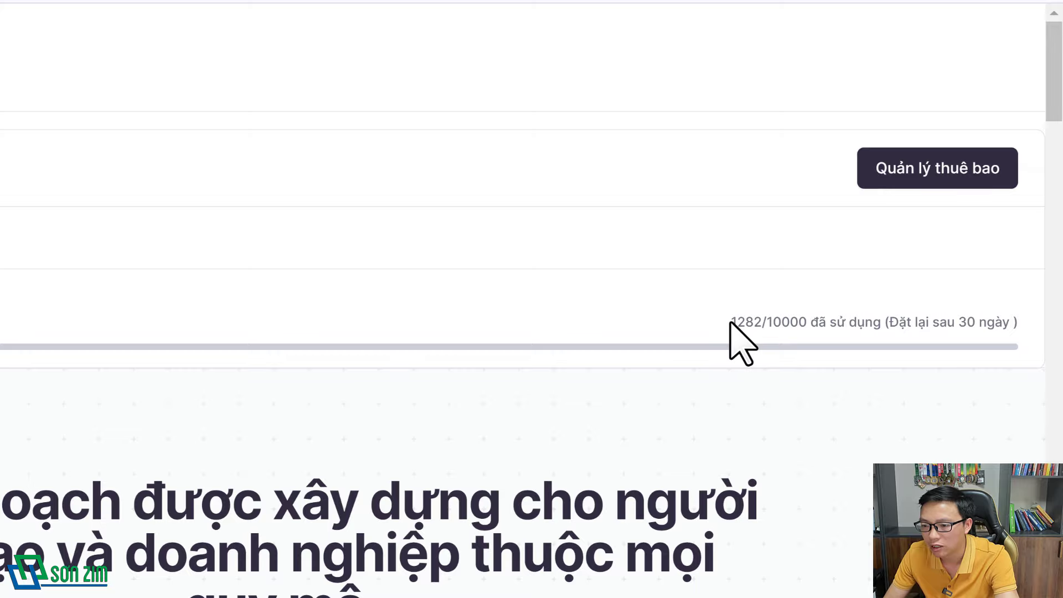
drag(731, 322, 750, 319)
click(782, 316)
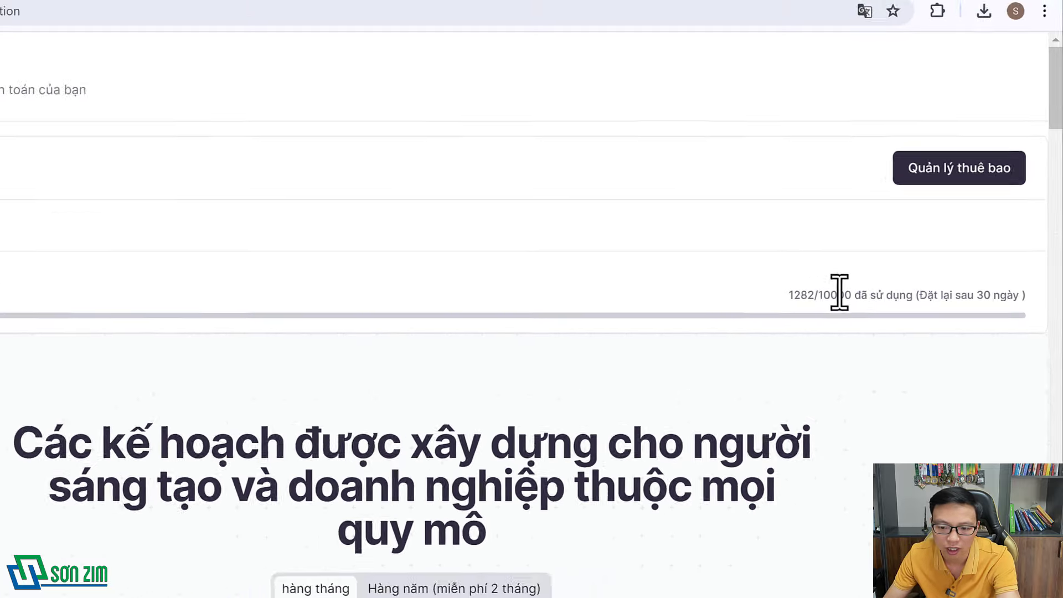
Step: Examine the prices, monthly character limits and features of the subscription plans, from the free plan up to the $99 and $330 plans
scroll(793, 319, down, 6)
scroll(885, 266, up, 1)
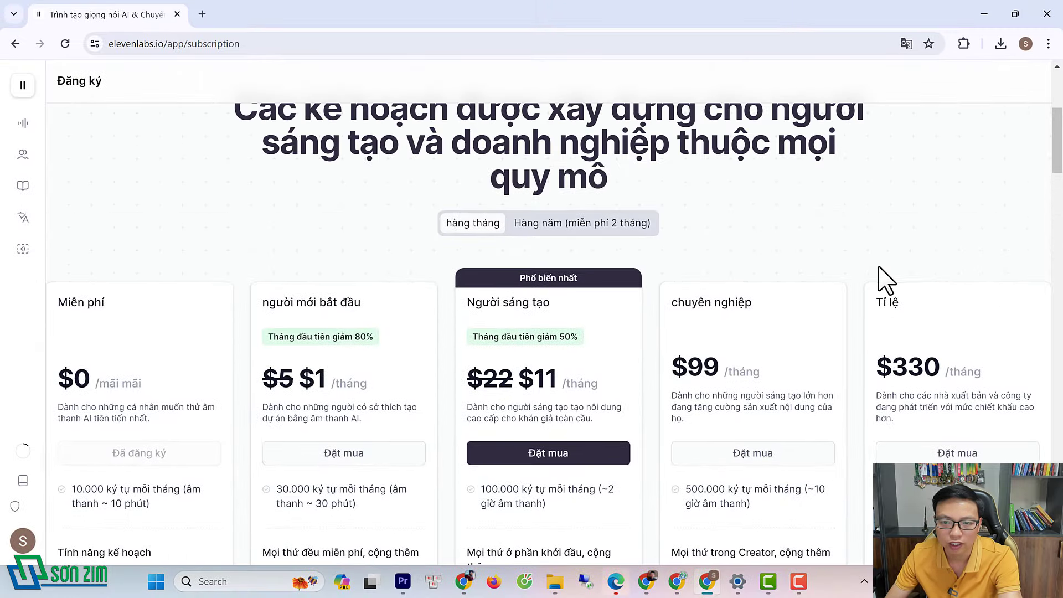
scroll(800, 265, down, 4)
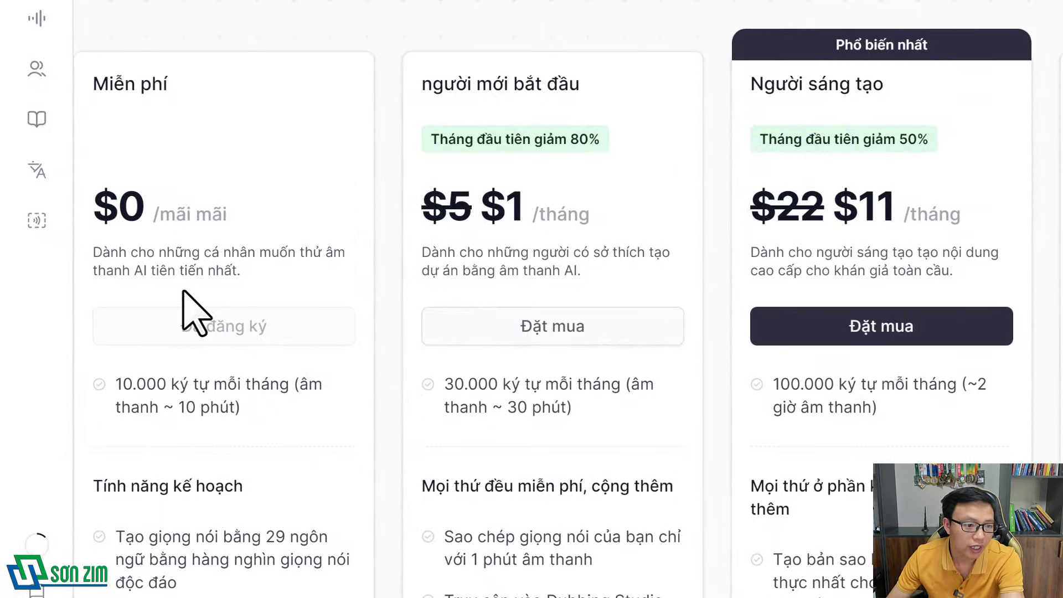
scroll(190, 308, down, 4)
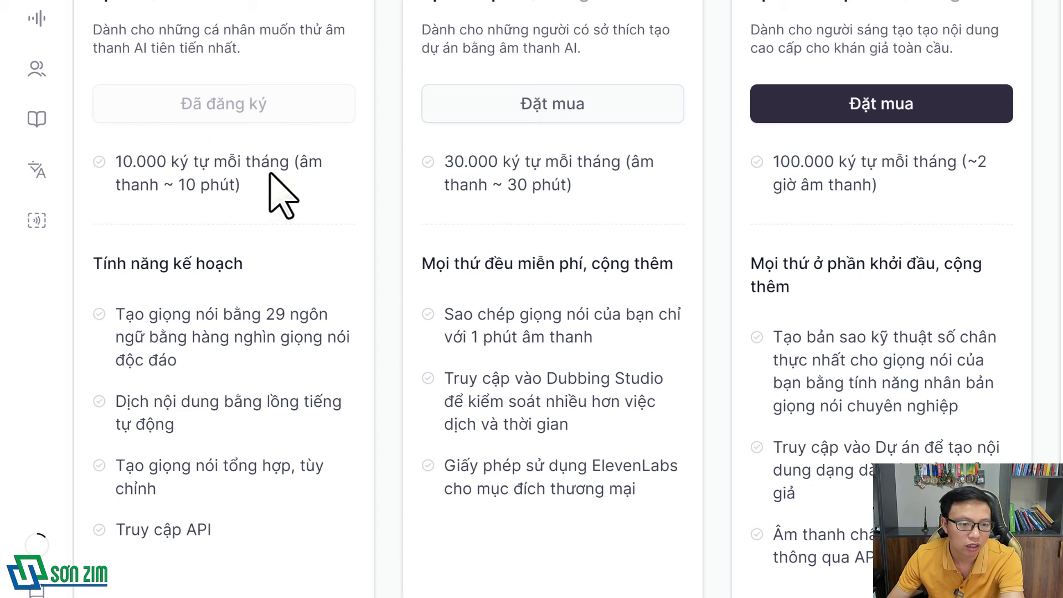
scroll(303, 280, up, 4)
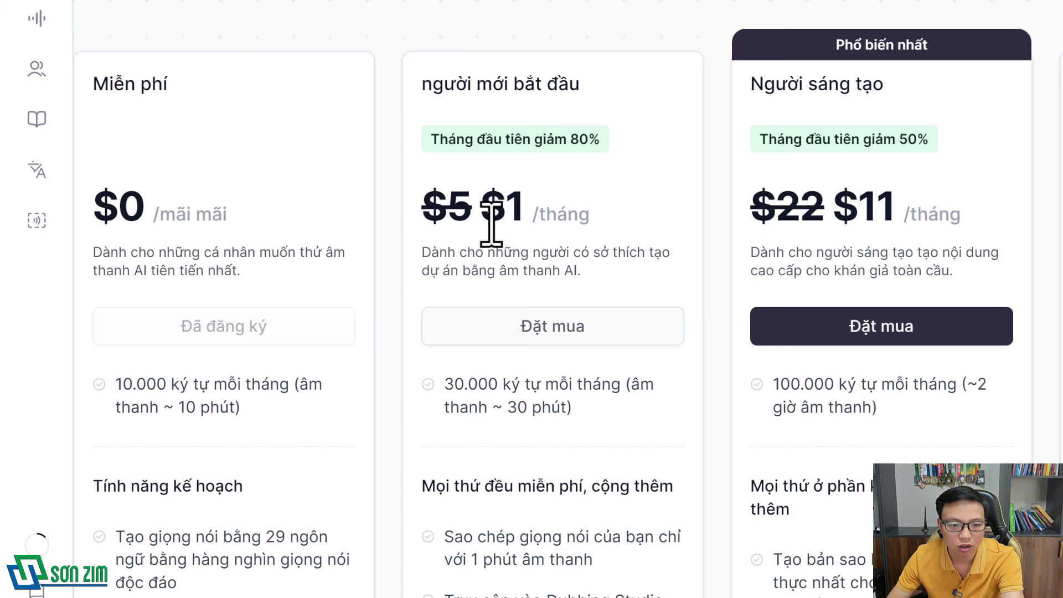
scroll(640, 236, down, 2)
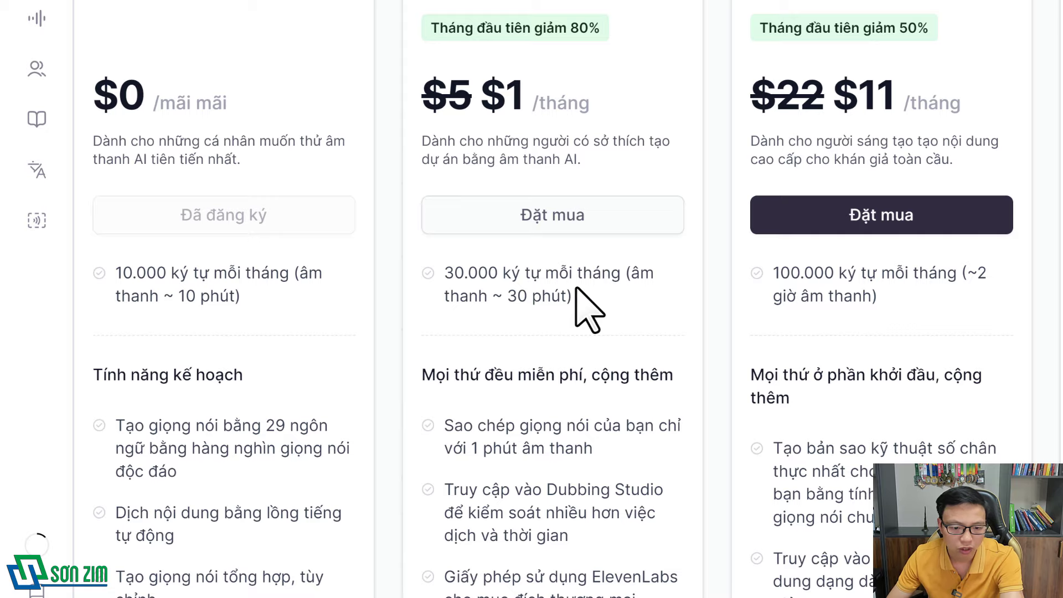
scroll(575, 287, down, 2)
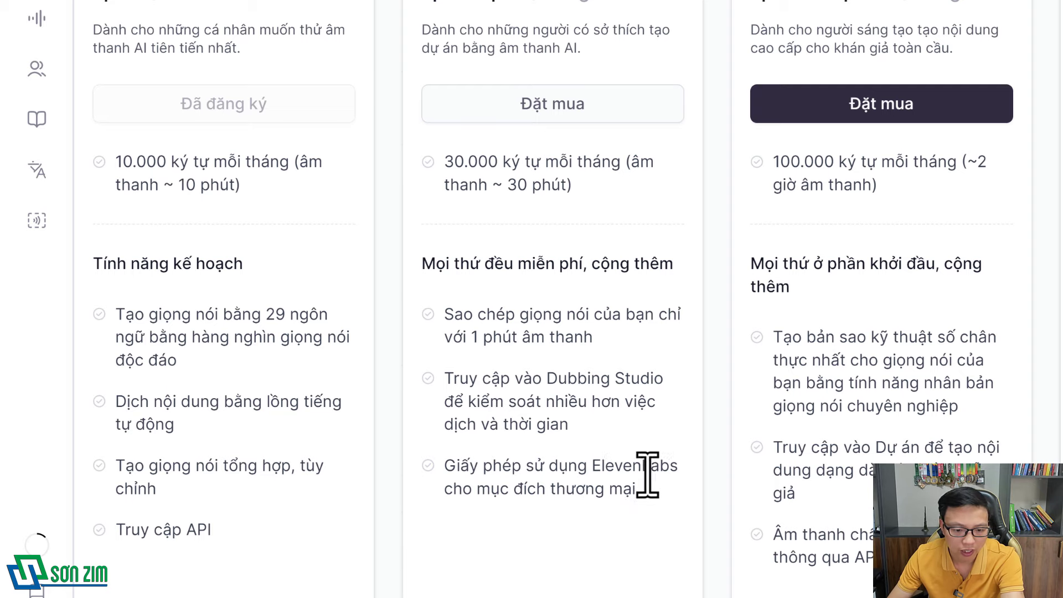
scroll(612, 484, up, 5)
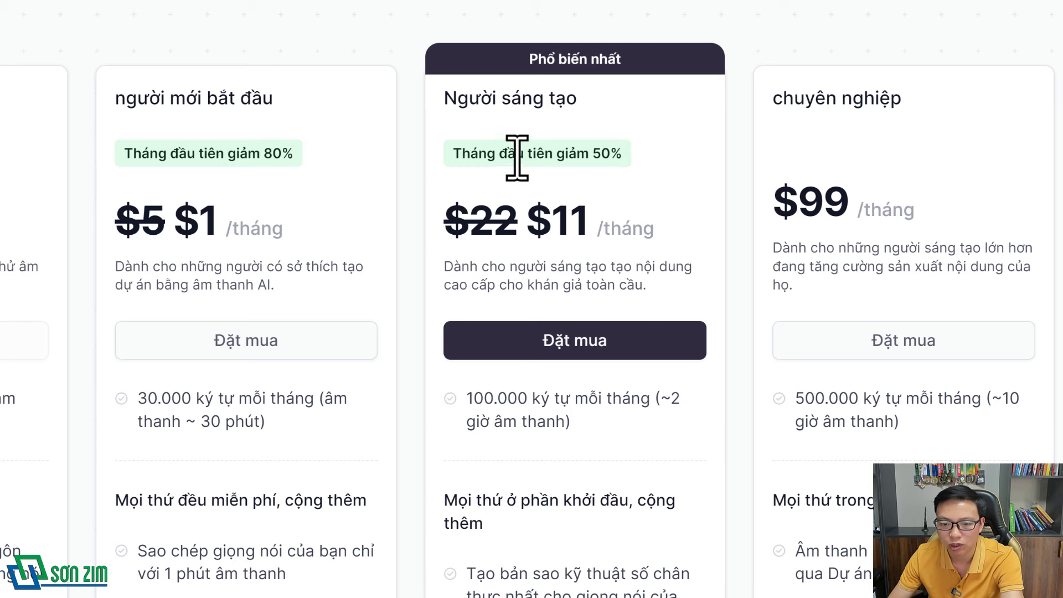
scroll(633, 224, down, 4)
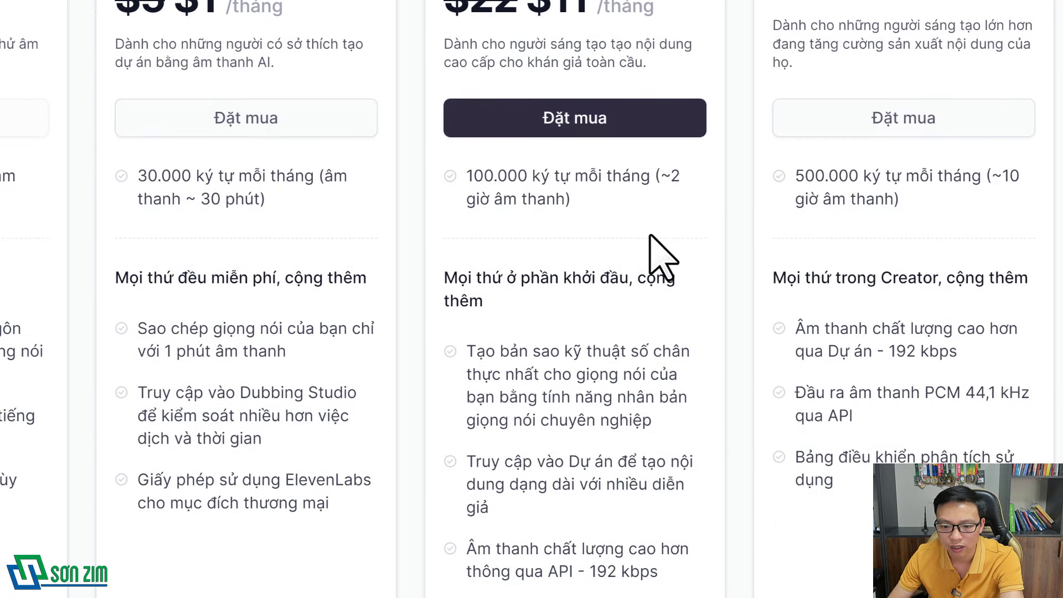
scroll(653, 254, down, 2)
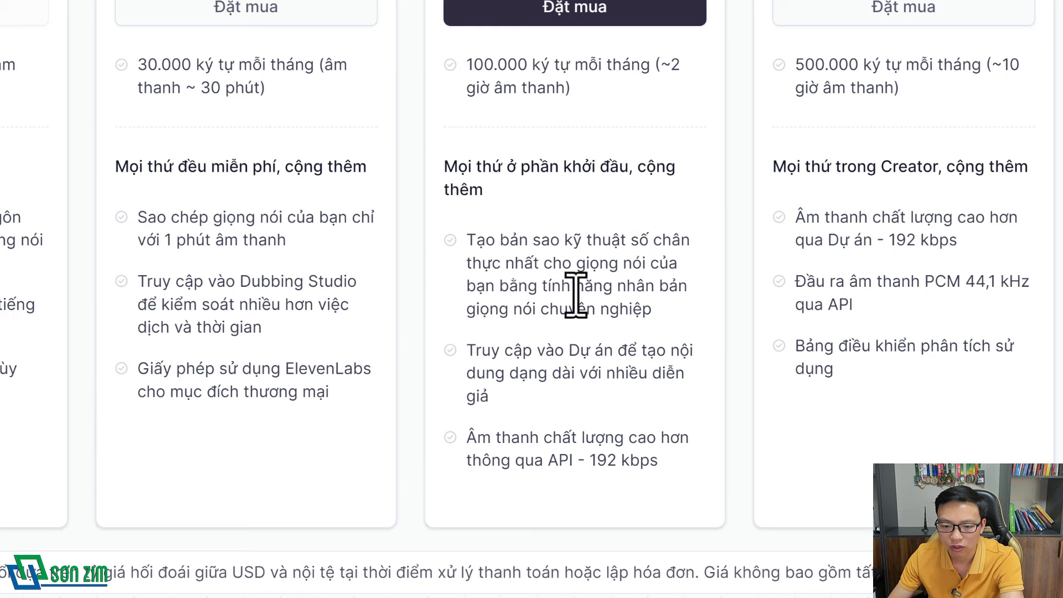
scroll(714, 395, up, 8)
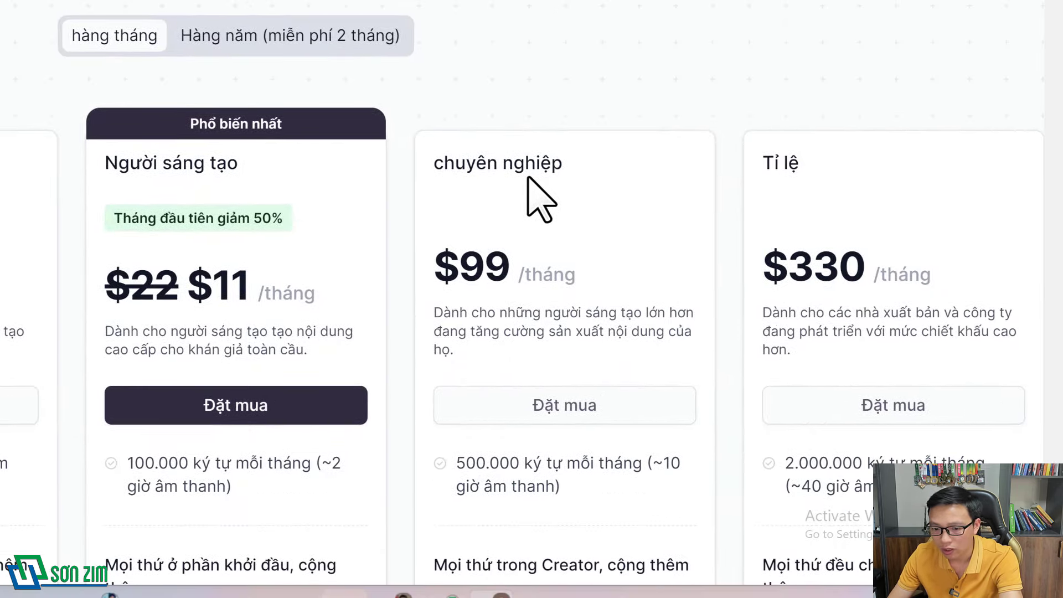
scroll(491, 238, up, 1)
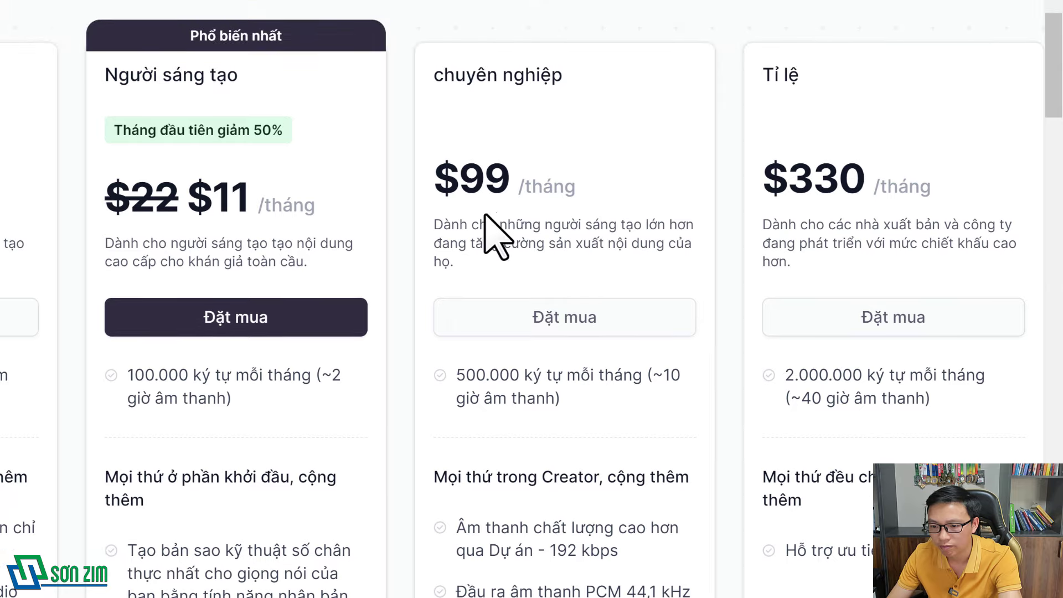
Step: Compare the prices, character limits and extra features of the $99 and $330 monthly plans with the other plans
scroll(517, 178, down, 4)
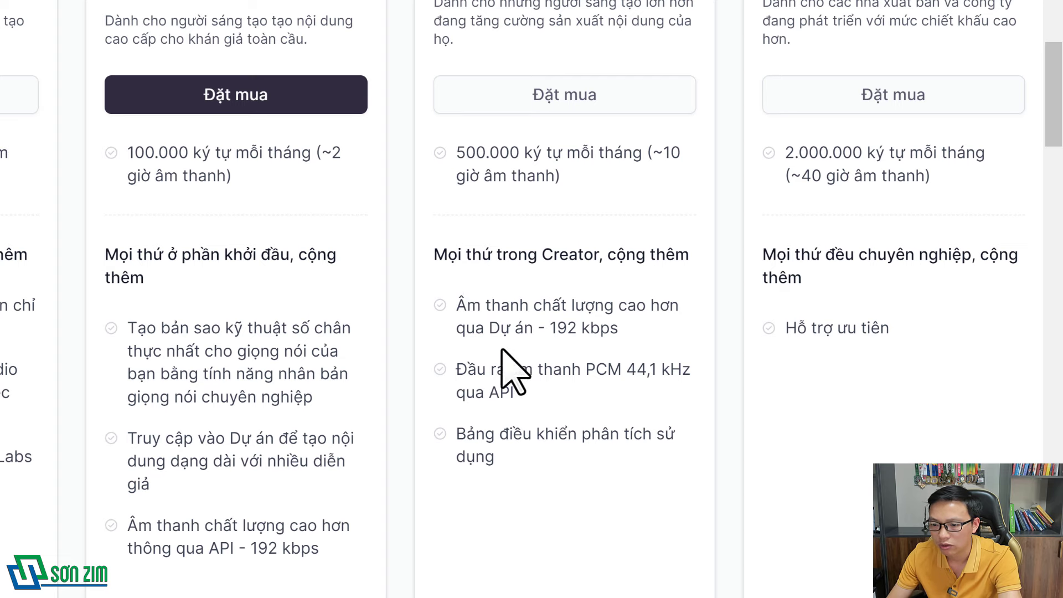
scroll(564, 372, up, 5)
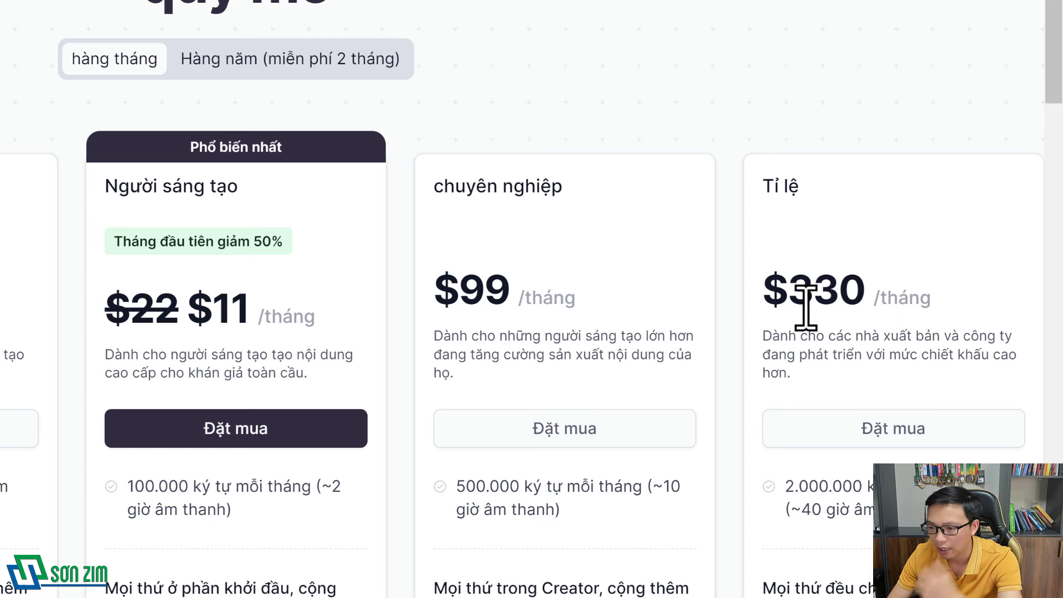
scroll(875, 313, down, 4)
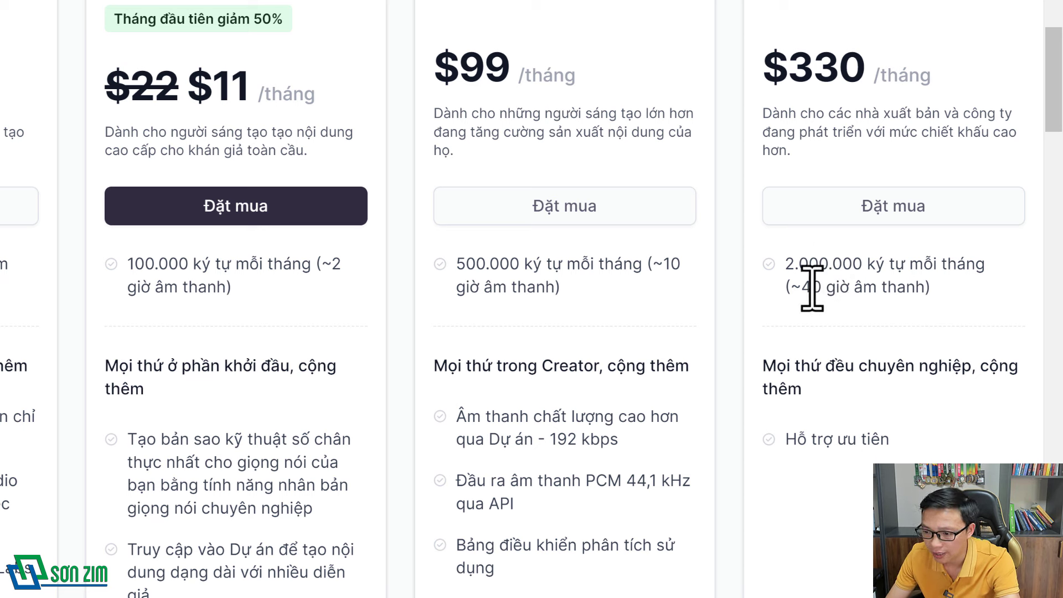
scroll(799, 474, up, 4)
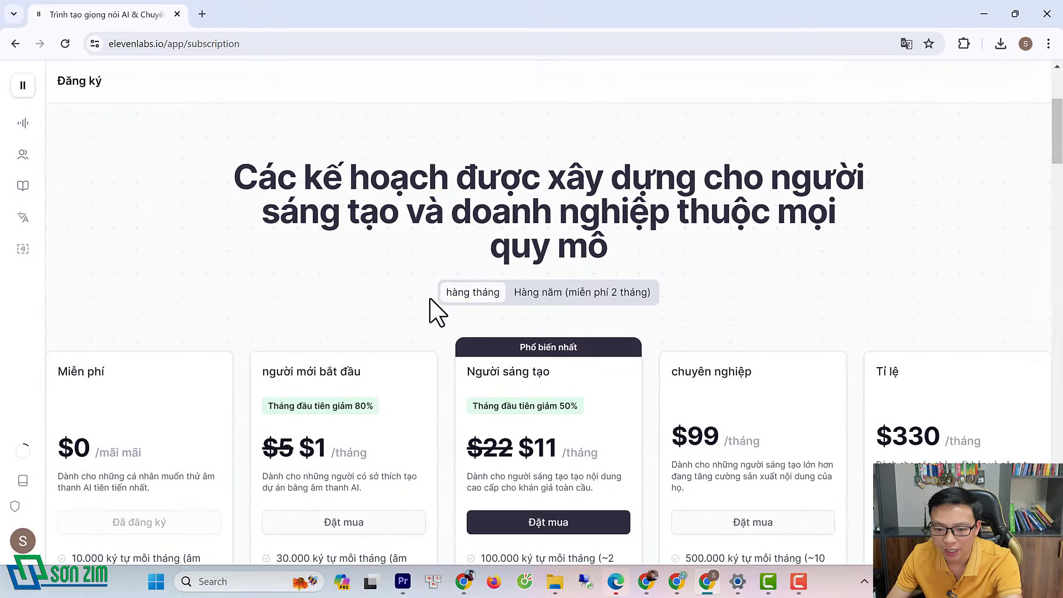
scroll(664, 249, down, 2)
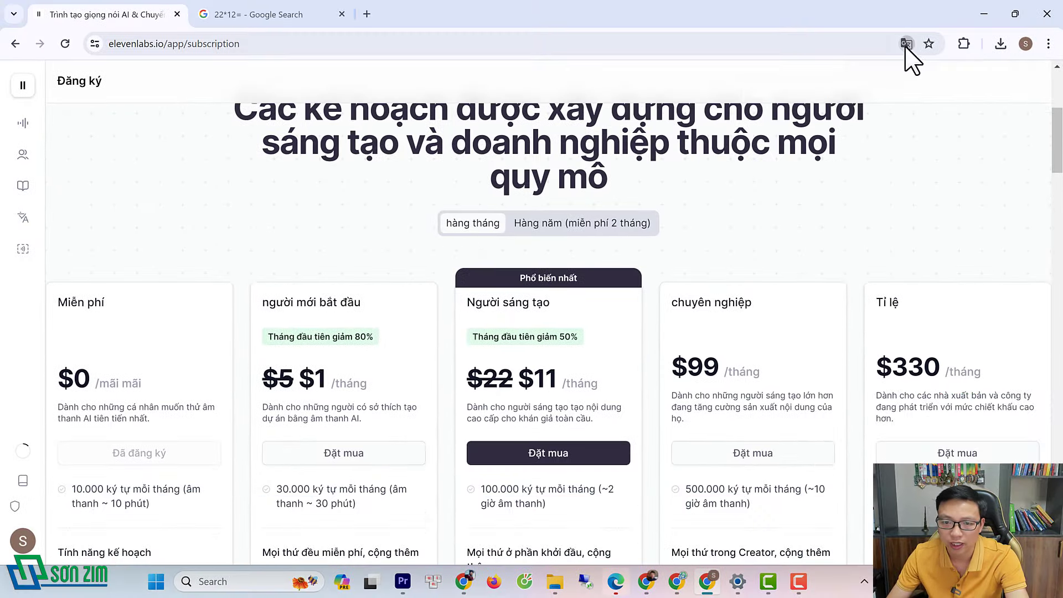
Step: Restore the Subscription page to its original English and compare the plans' annual prices with the monthly ones
click(906, 43)
click(785, 72)
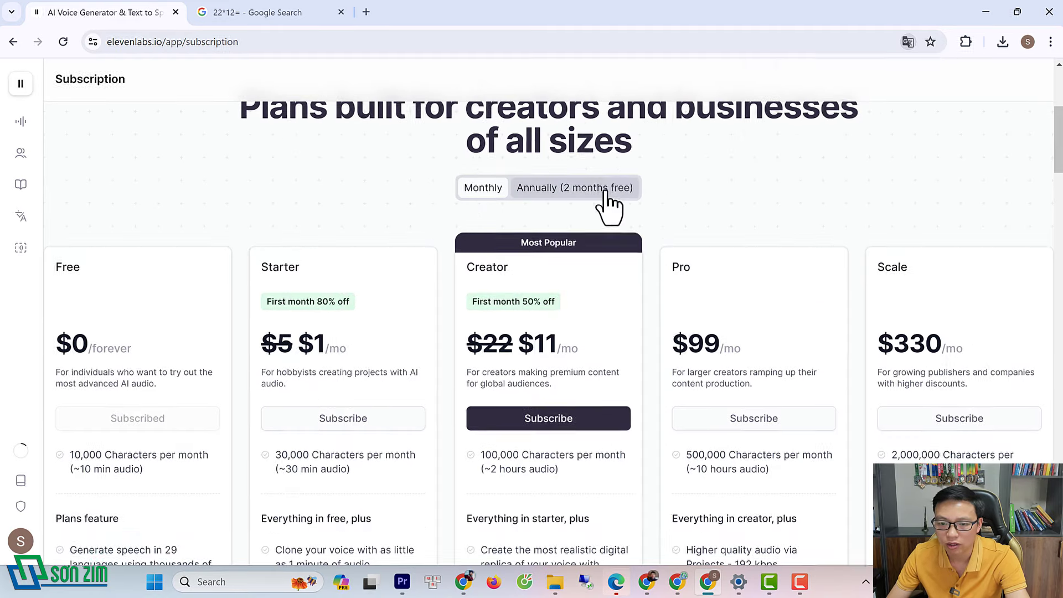
click(530, 195)
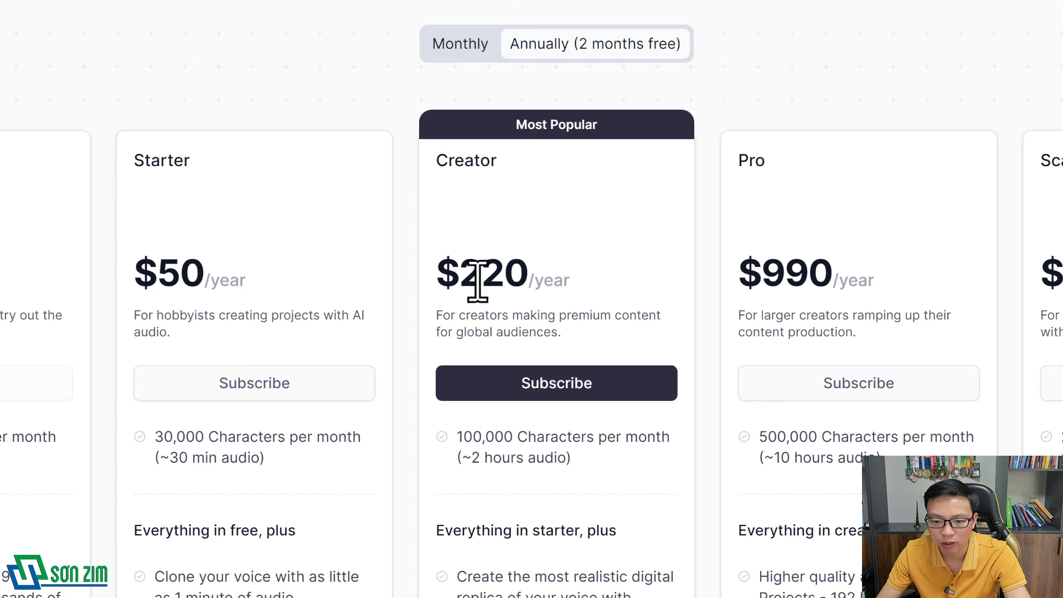
click(451, 46)
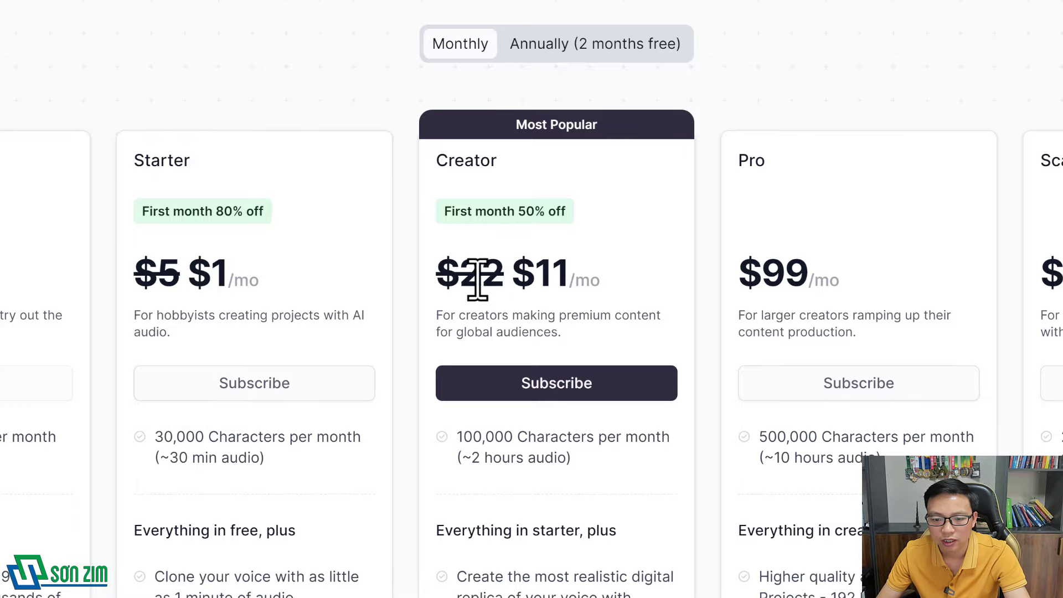
Step: Calculate the Creator plan's first-year cost on monthly billing with a Google search for 22*11+11= in a new tab
click(202, 14)
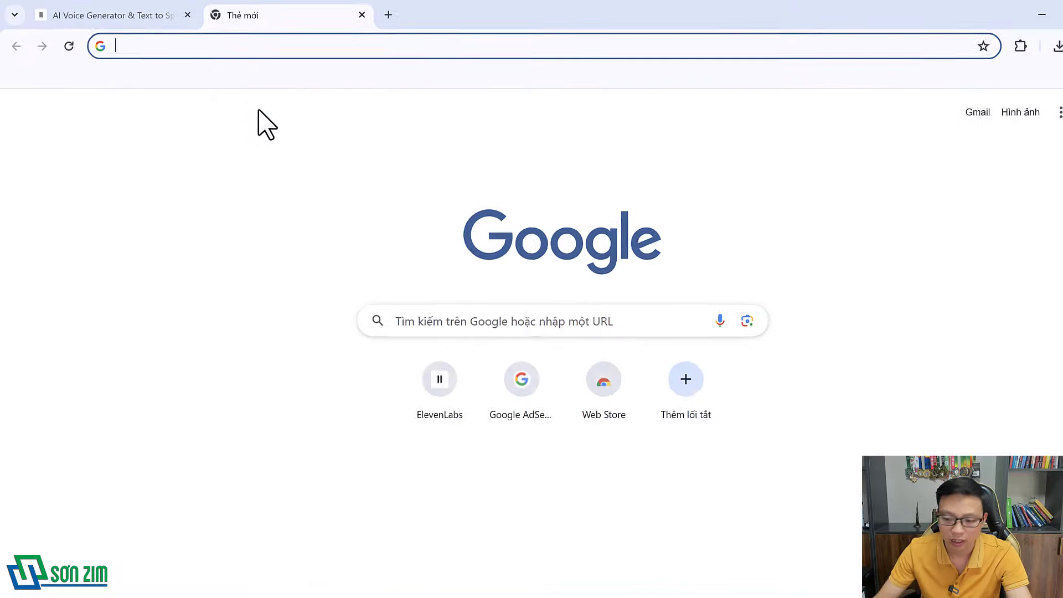
text(22)
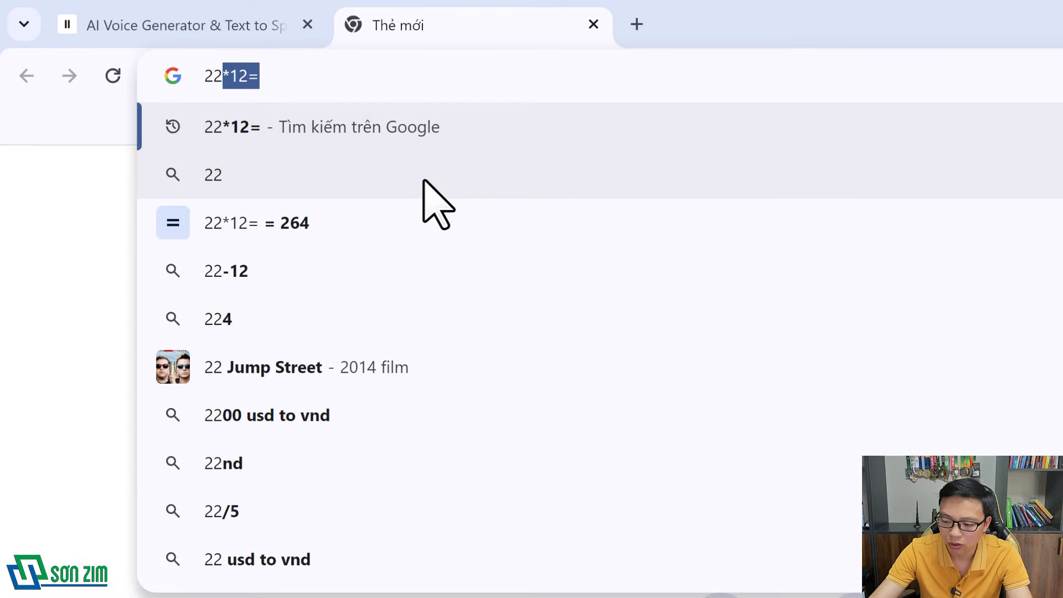
text(*11+1)
key(BackSpace)
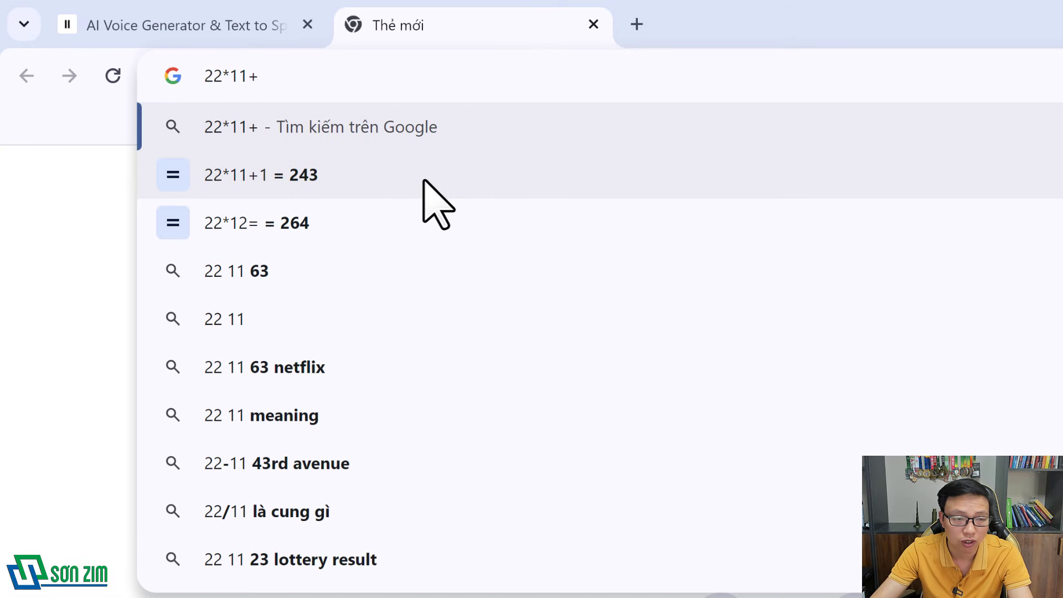
text(11)
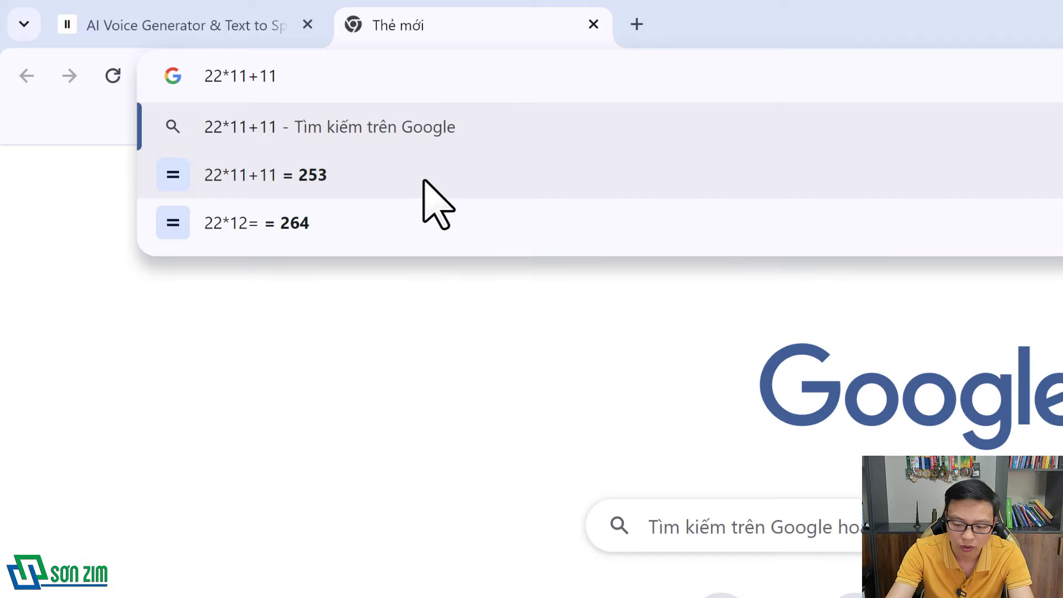
text(=)
key(Return)
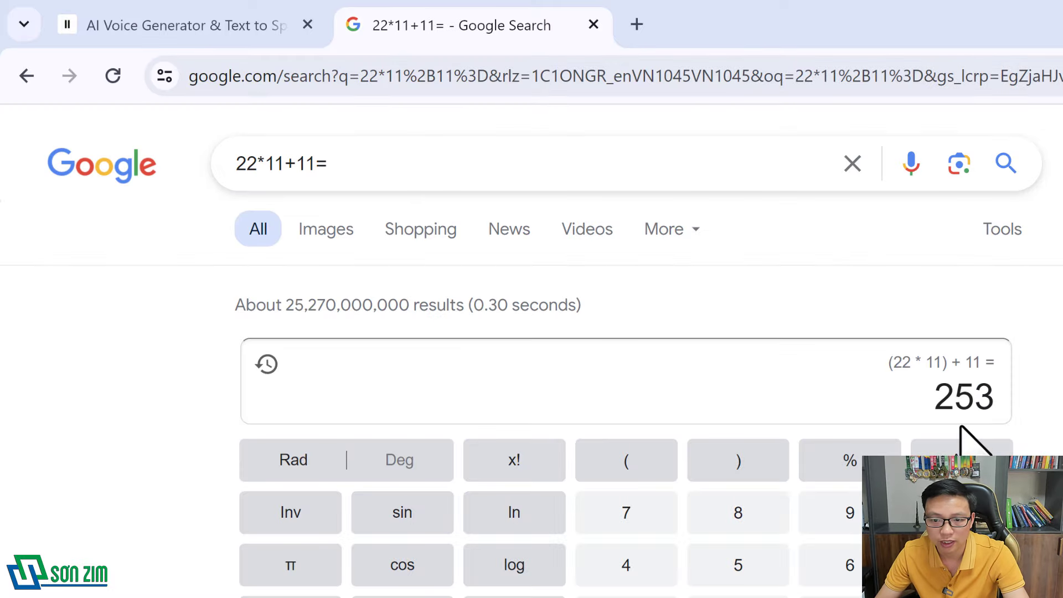
Step: Switch the subscription plans to annual billing and open the checkout for the $220 Creator plan
click(166, 25)
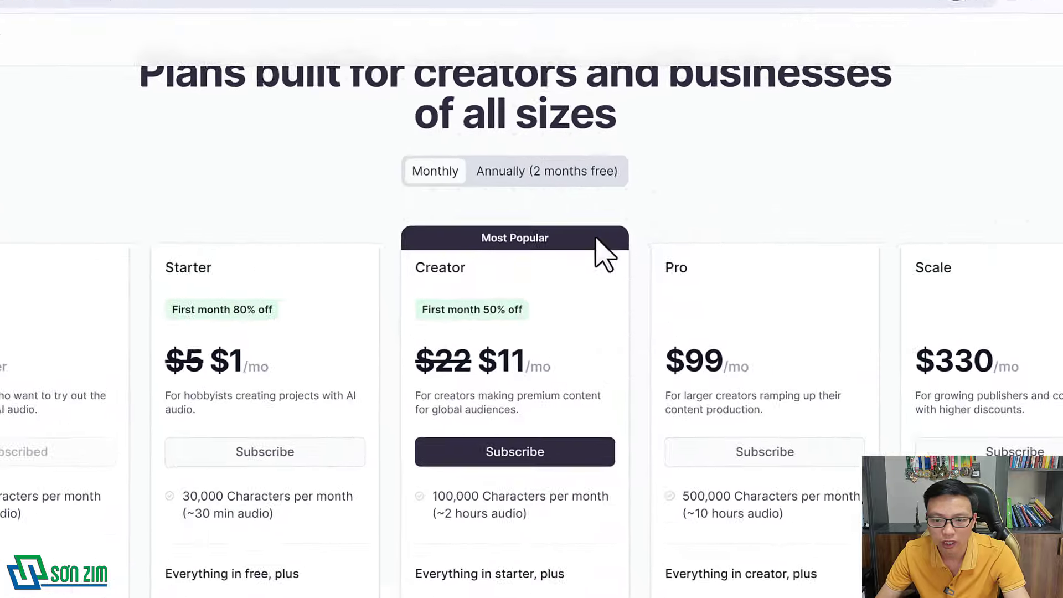
click(529, 176)
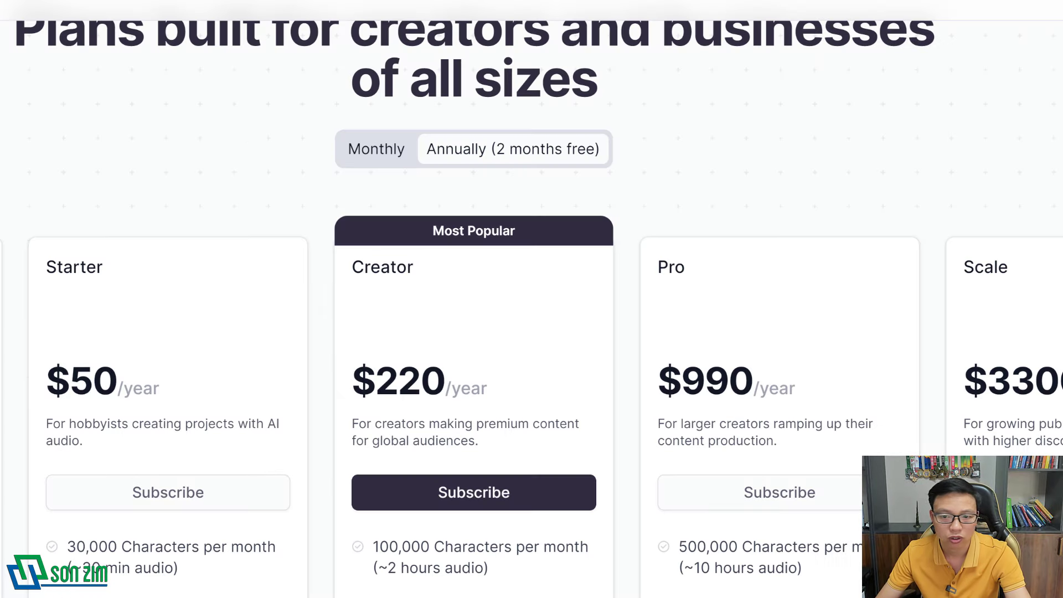
scroll(842, 231, down, 2)
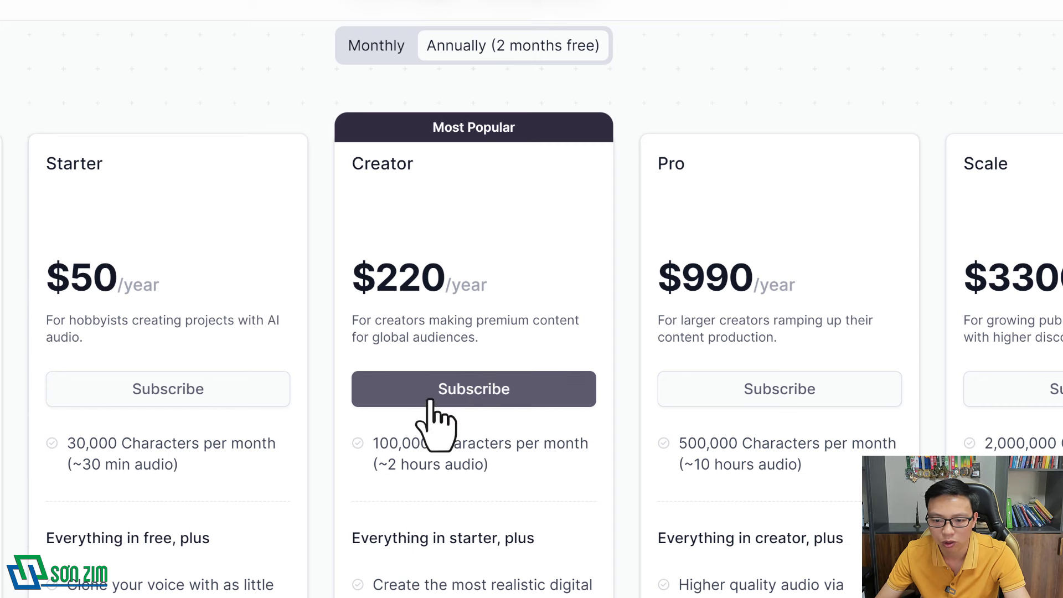
click(590, 395)
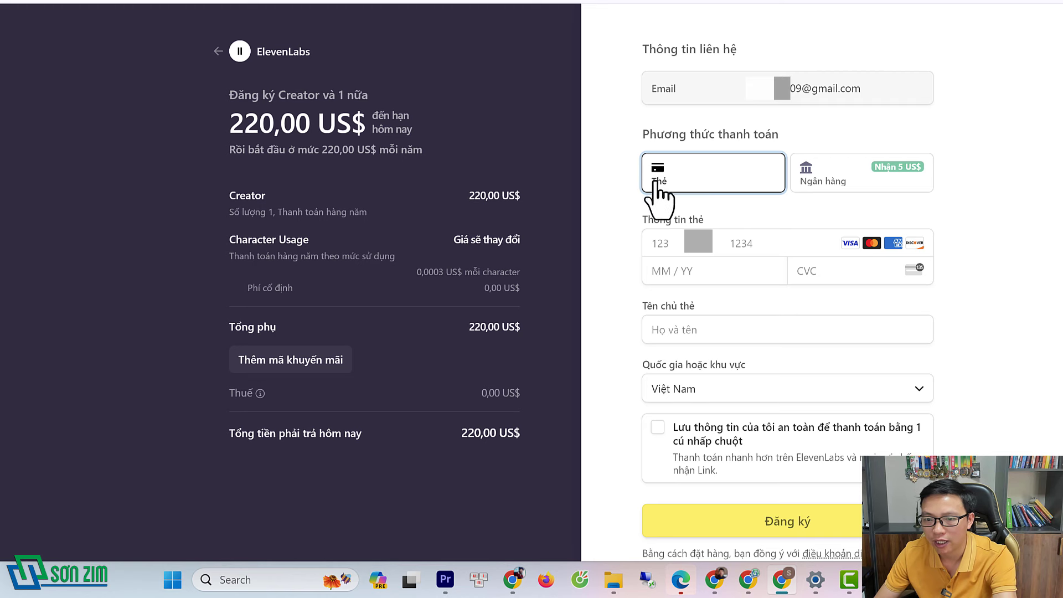
Step: Review the bank payment form in the Creator checkout, including its supported banks, and return to the card payment option
click(850, 186)
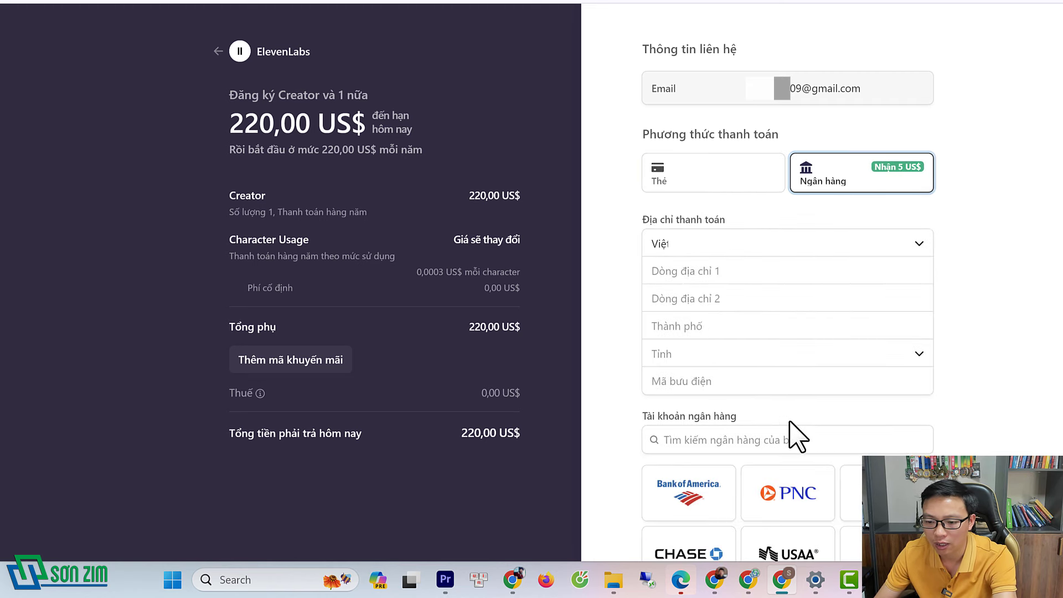
scroll(949, 451, down, 3)
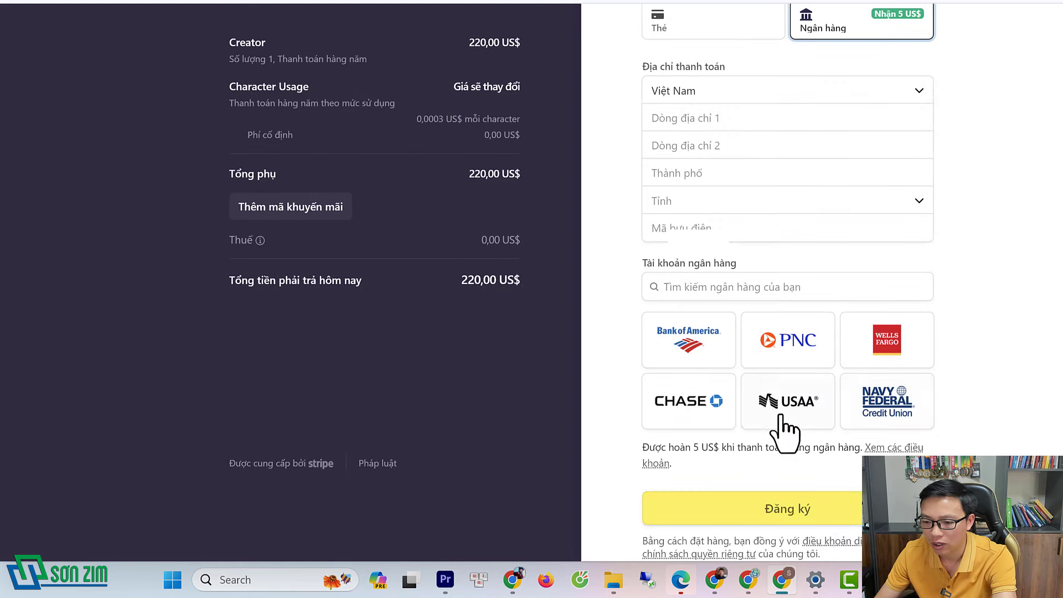
scroll(914, 422, up, 2)
scroll(792, 407, up, 1)
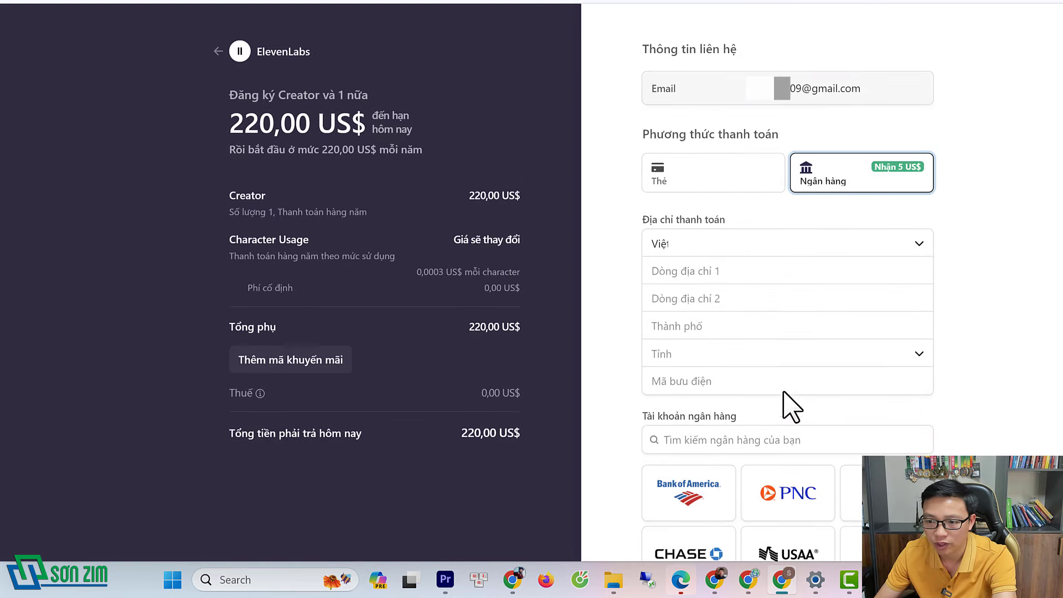
click(680, 189)
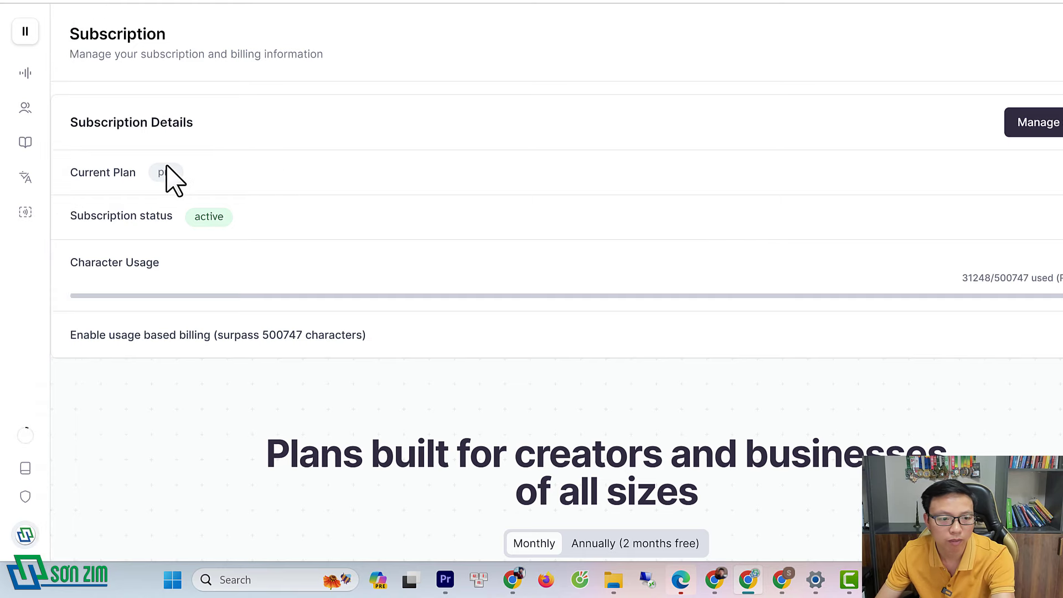
Step: Review the current plan and the Pro plan's monthly price on the second account's Subscription page
scroll(681, 246, down, 8)
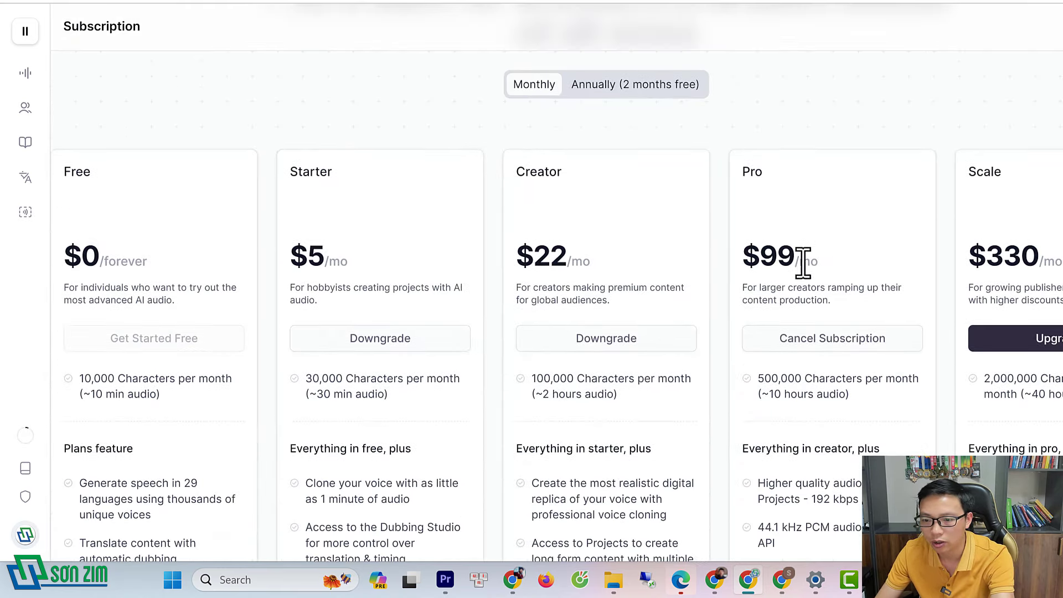
scroll(817, 266, up, 8)
scroll(875, 261, down, 3)
scroll(894, 232, up, 3)
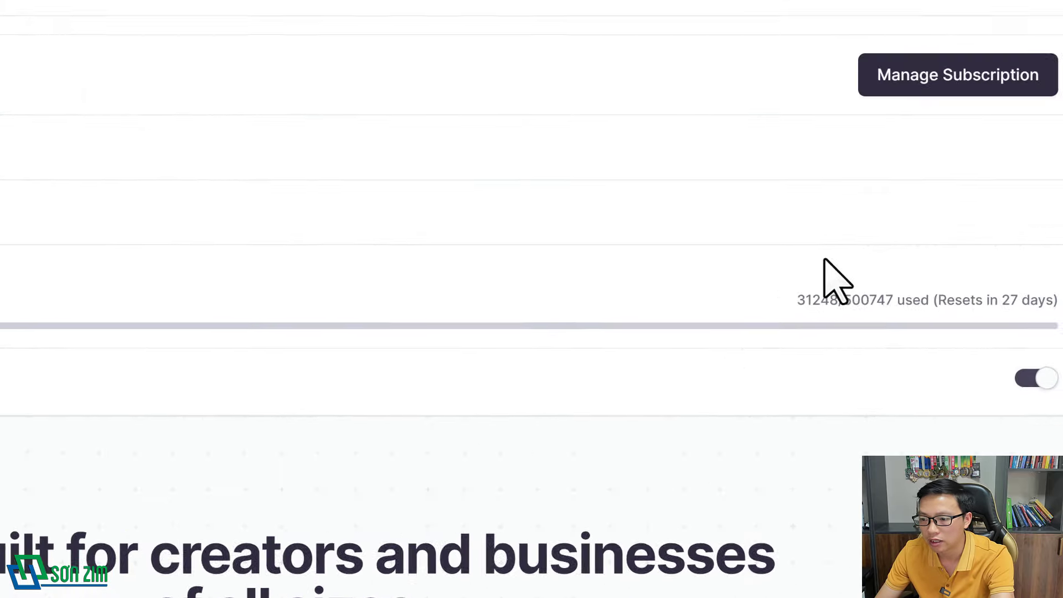
Step: Examine the Pro account's character usage, its total allowance and the time left until the quota resets
drag(869, 301, 846, 301)
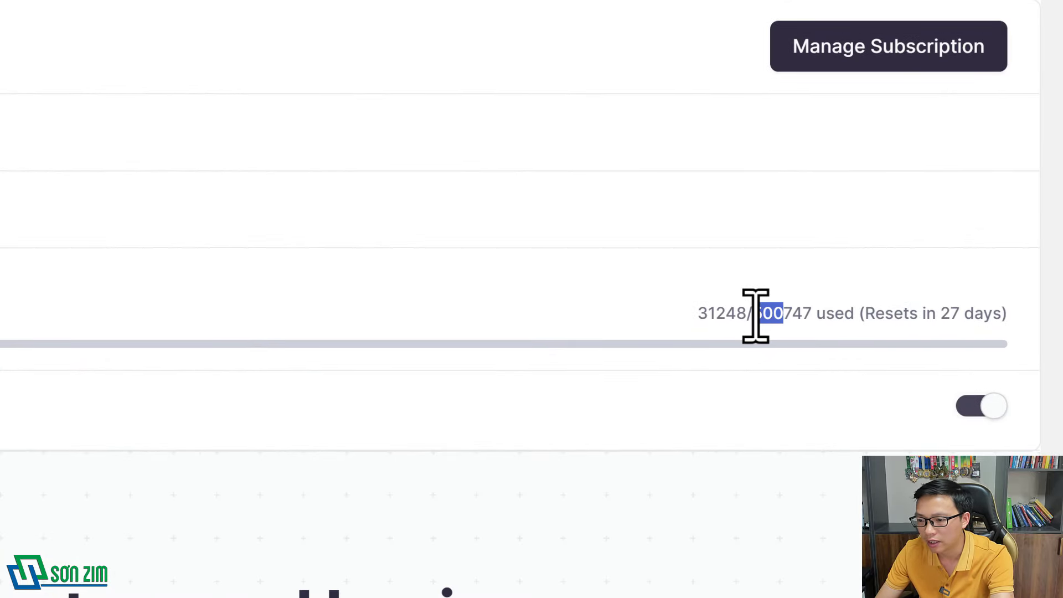
click(337, 312)
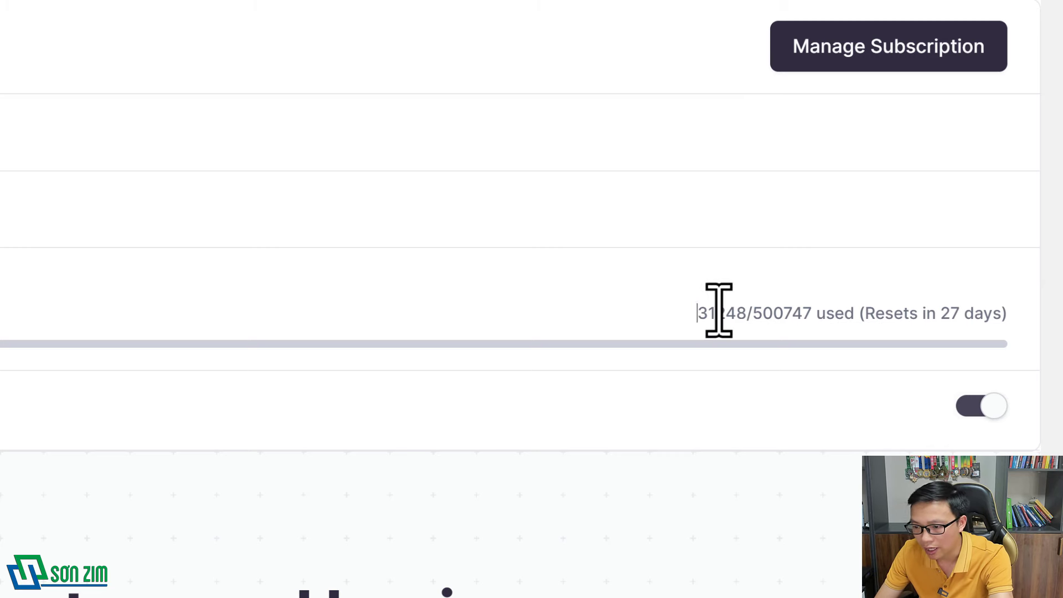
drag(716, 312, 618, 308)
click(619, 307)
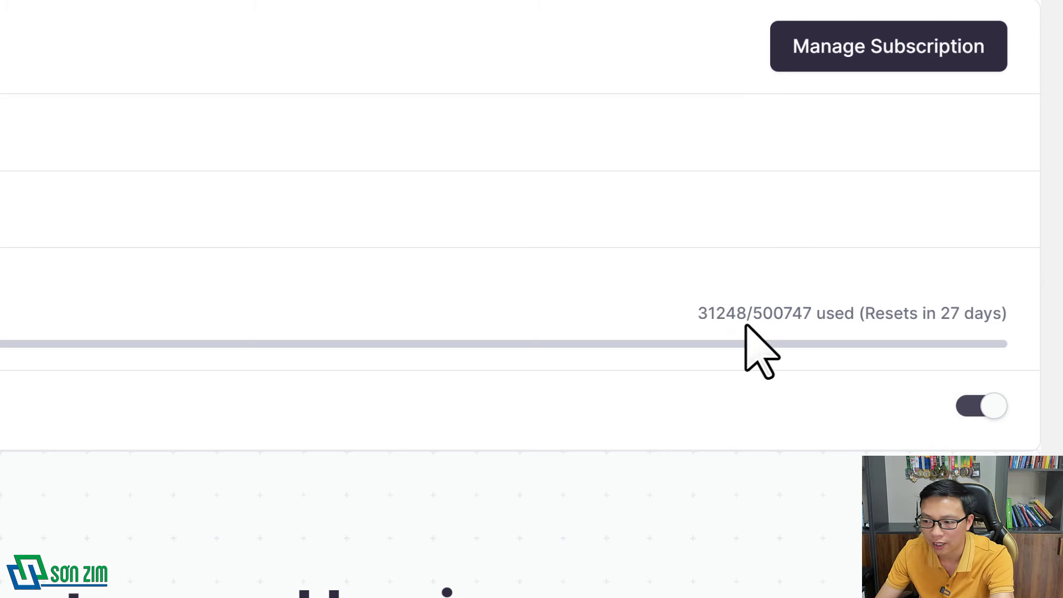
drag(802, 313, 928, 309)
click(938, 312)
scroll(848, 316, down, 1)
scroll(848, 316, down, 1)
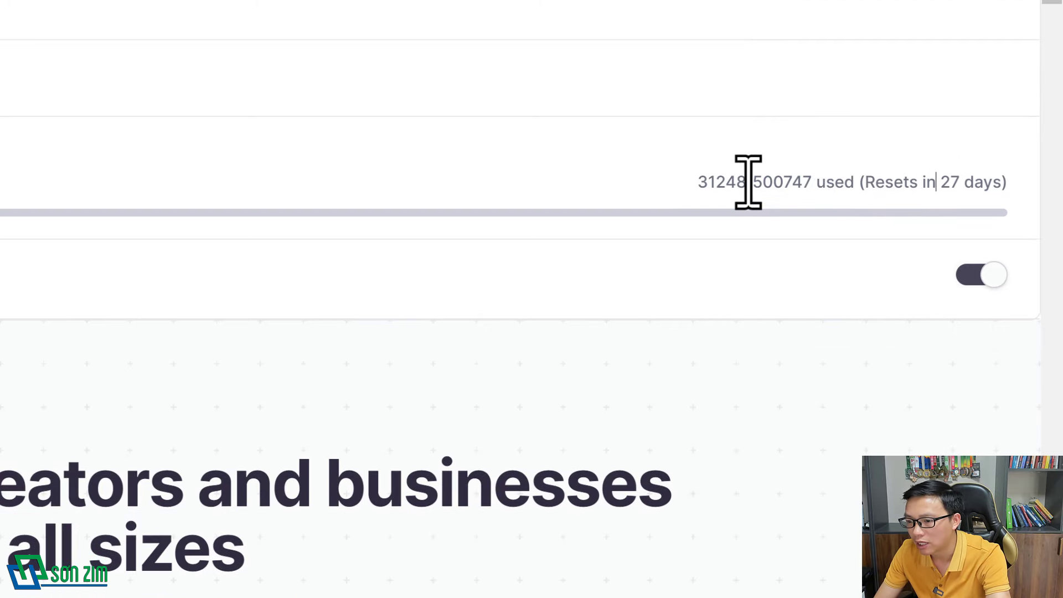
drag(754, 183, 787, 183)
click(792, 183)
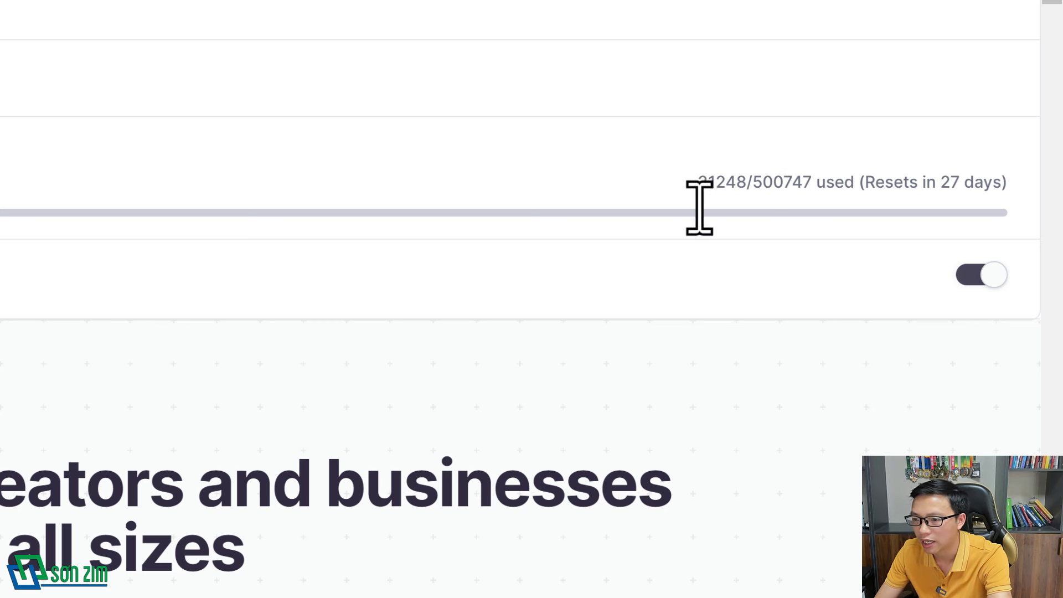
drag(753, 182, 785, 182)
click(786, 182)
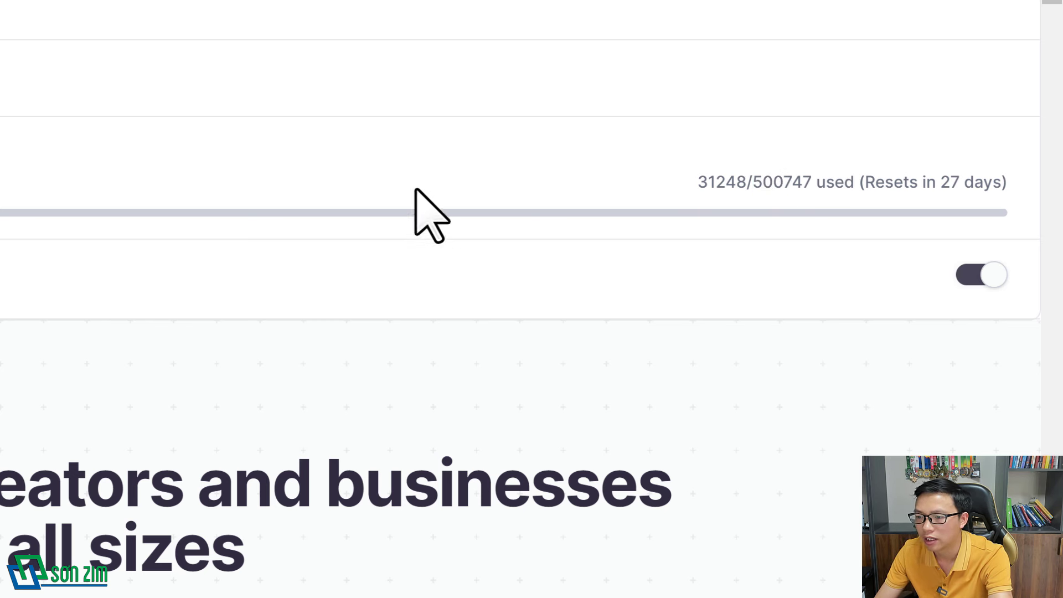
scroll(333, 283, up, 2)
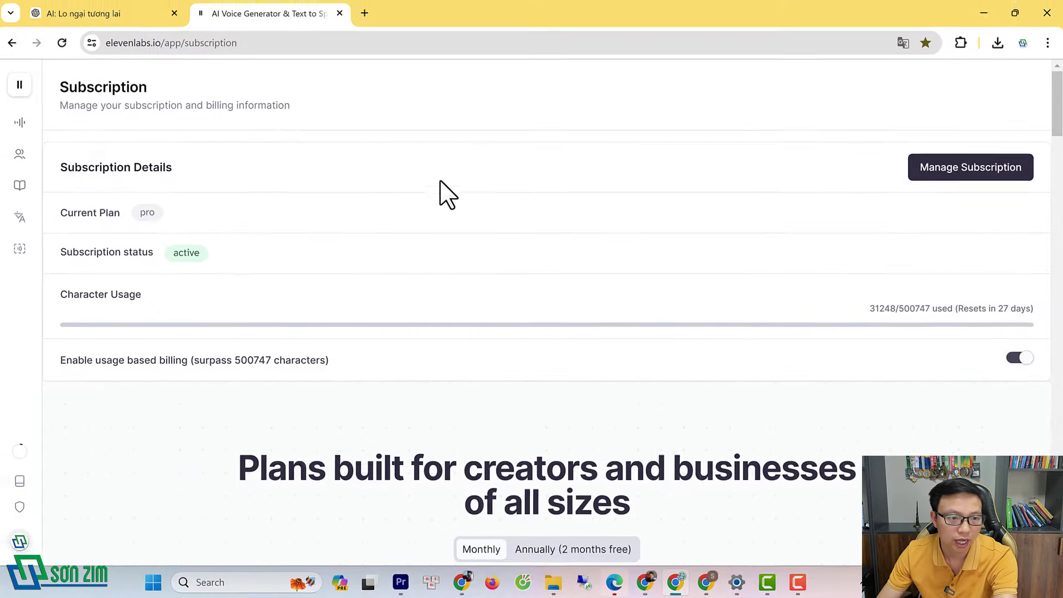
Step: Start a new Instant Voice Cloning voice in VoiceLab and enter the voice's name
mouse_move(16, 155)
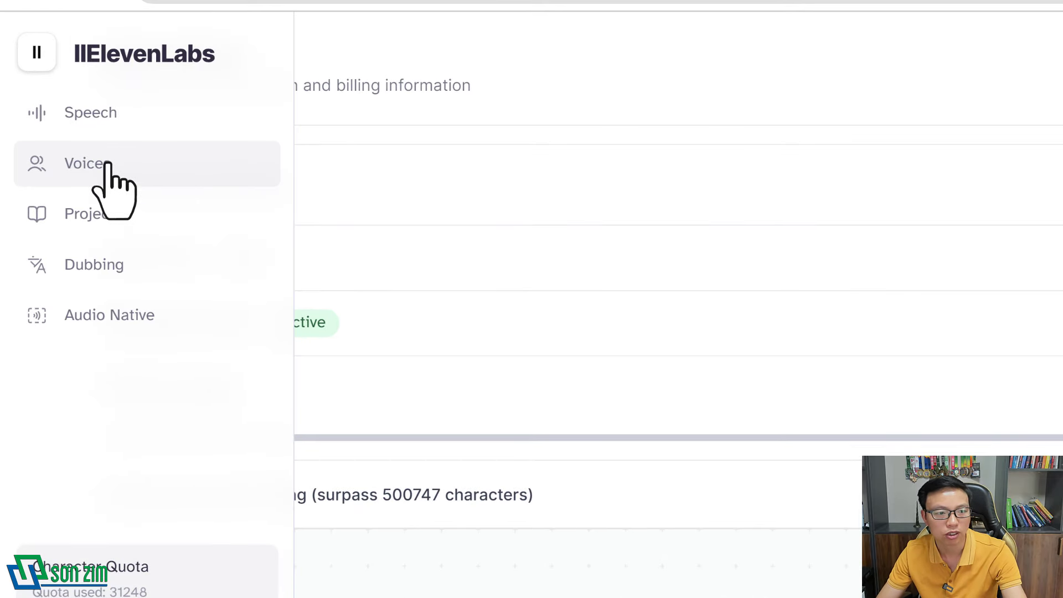
click(78, 163)
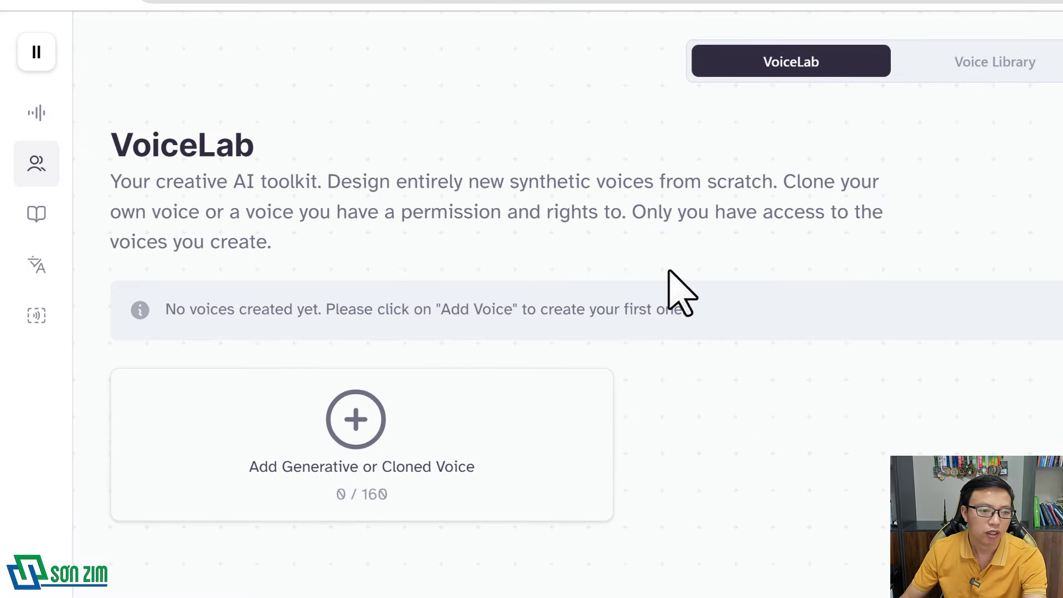
click(381, 429)
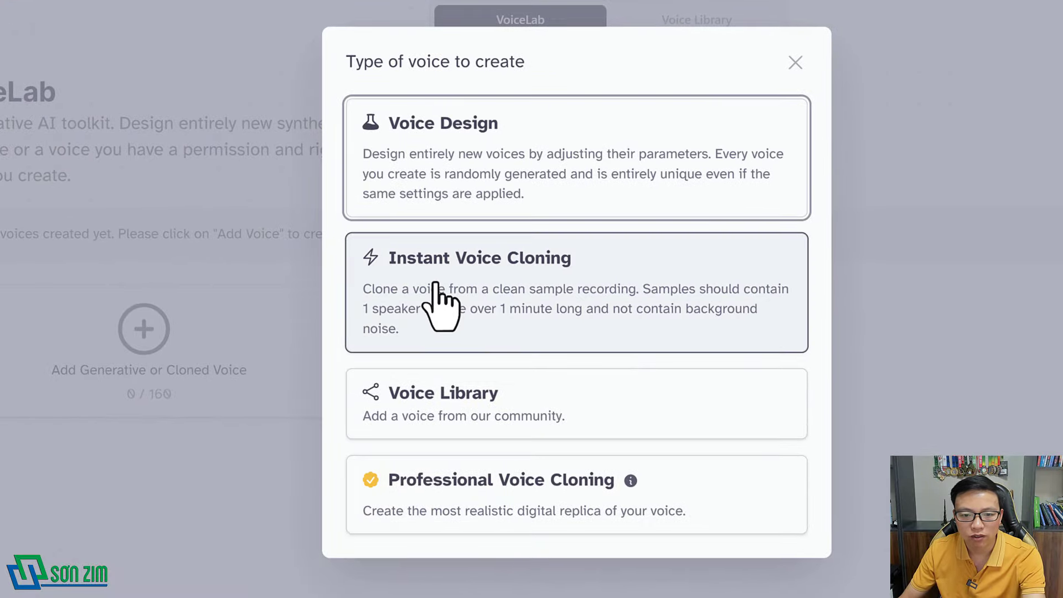
click(500, 290)
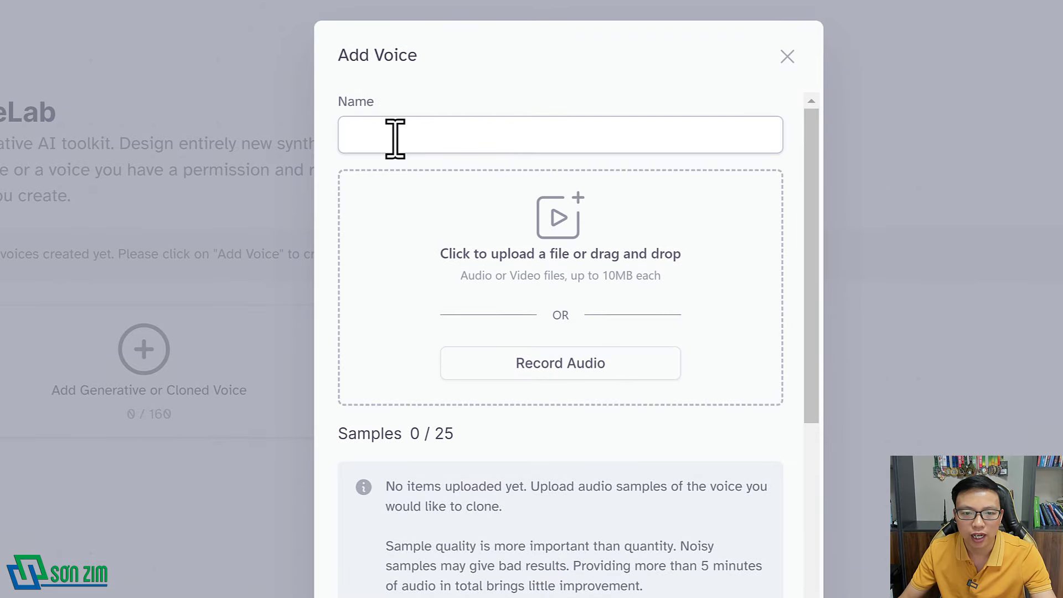
click(397, 137)
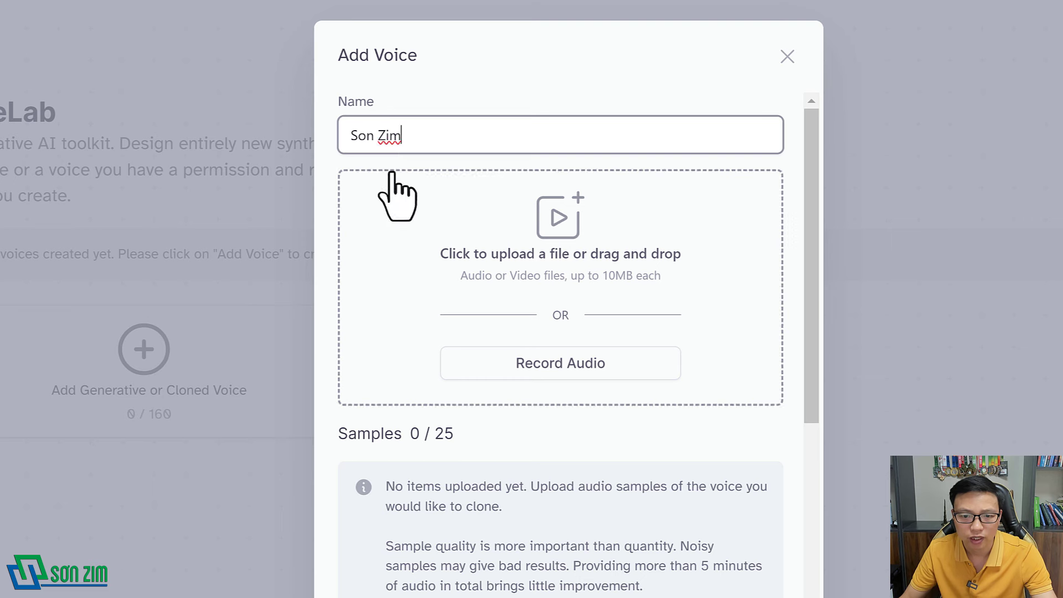
Step: Upload the 2.60 MB MP3 voice recording, 1:52 long, as the audio sample for the new cloned voice
click(396, 197)
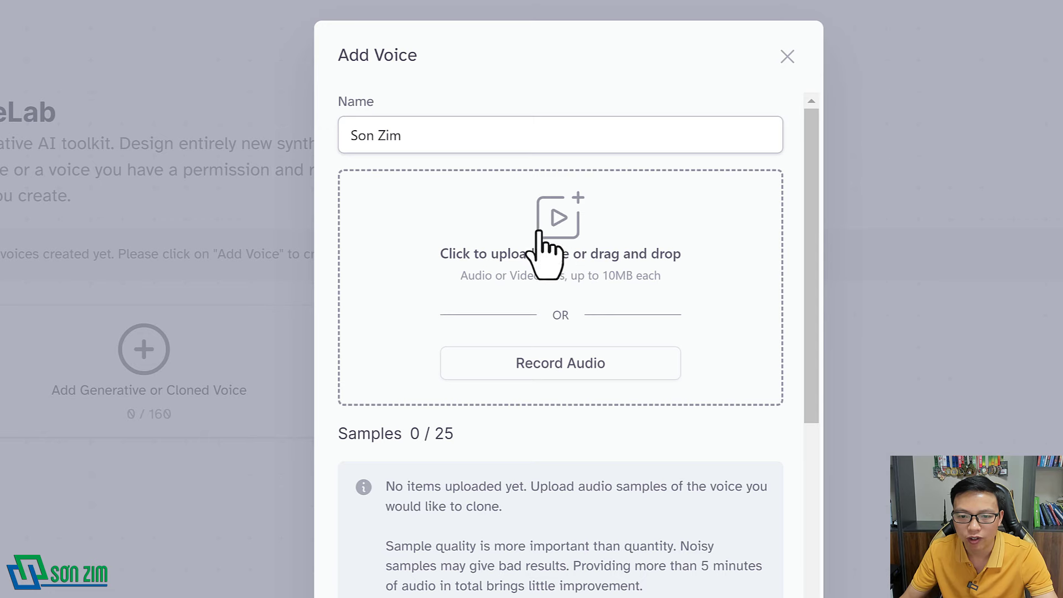
click(582, 266)
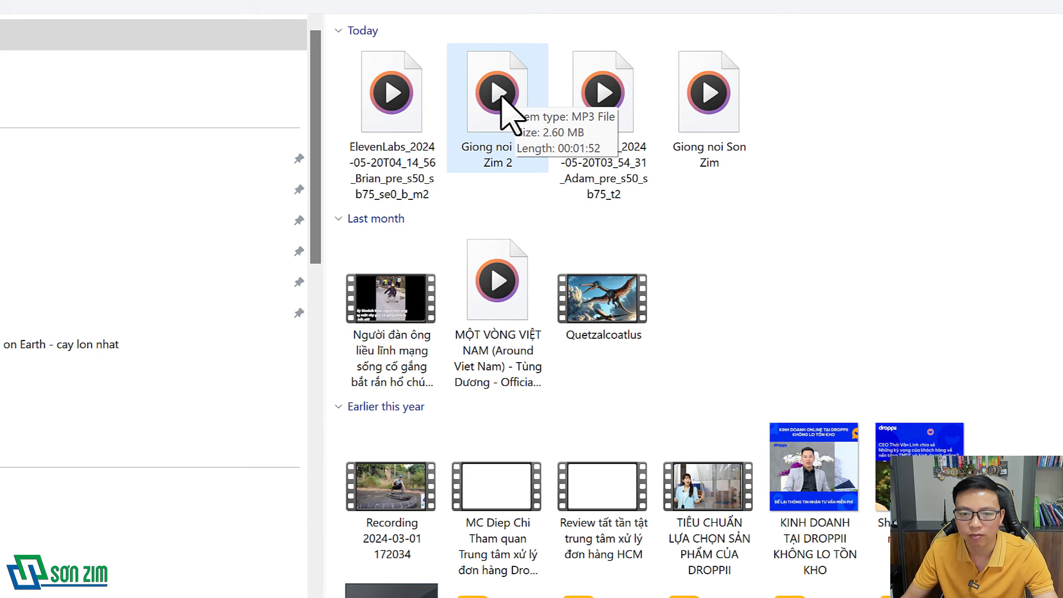
click(500, 95)
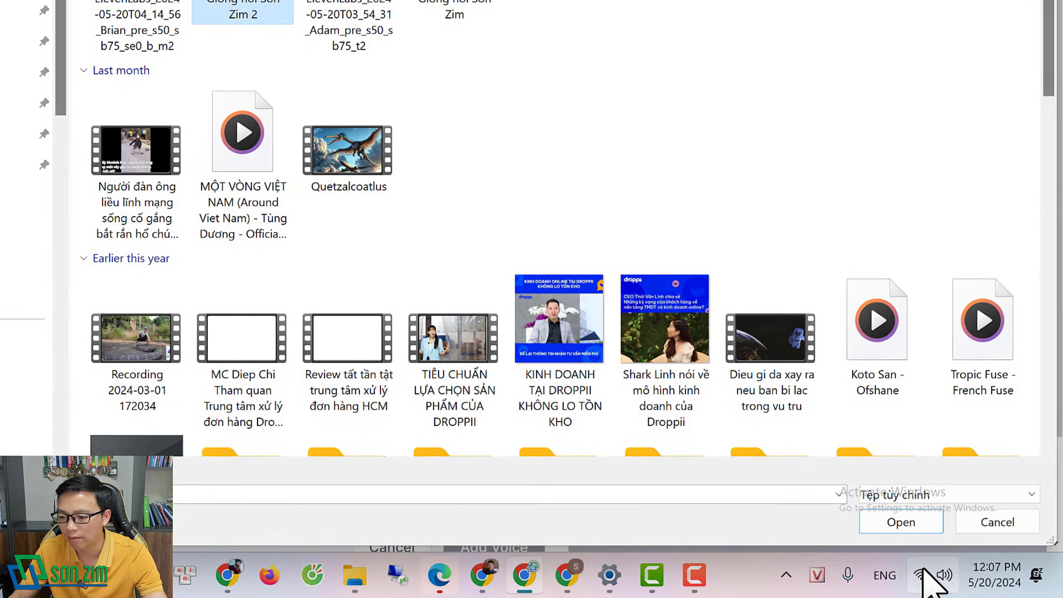
click(901, 522)
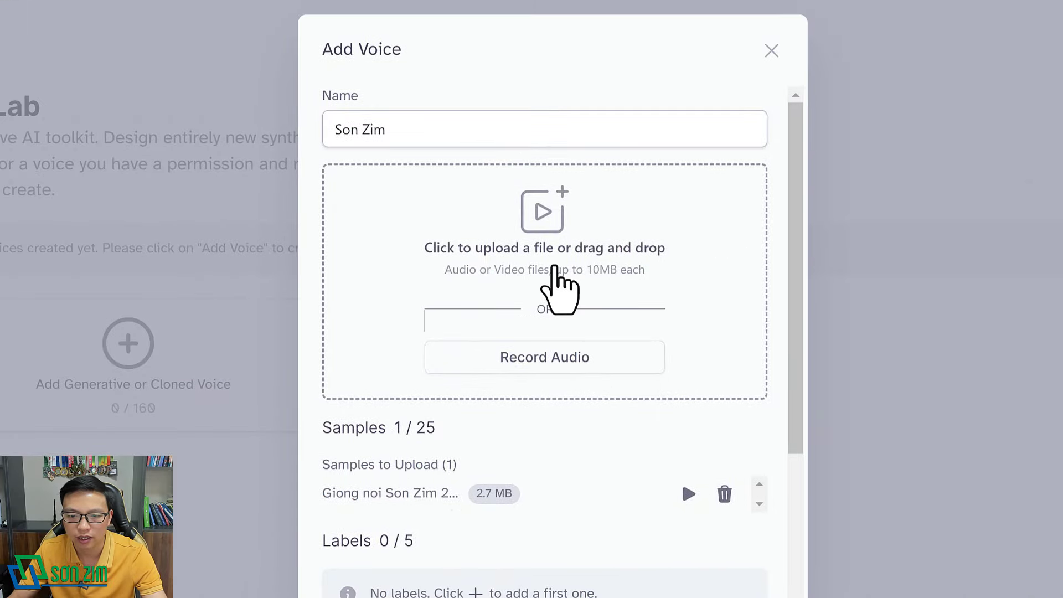
Step: Leave the labels and description empty, confirm the rights and consent statement for the samples, and add the cloned voice
scroll(586, 509, down, 3)
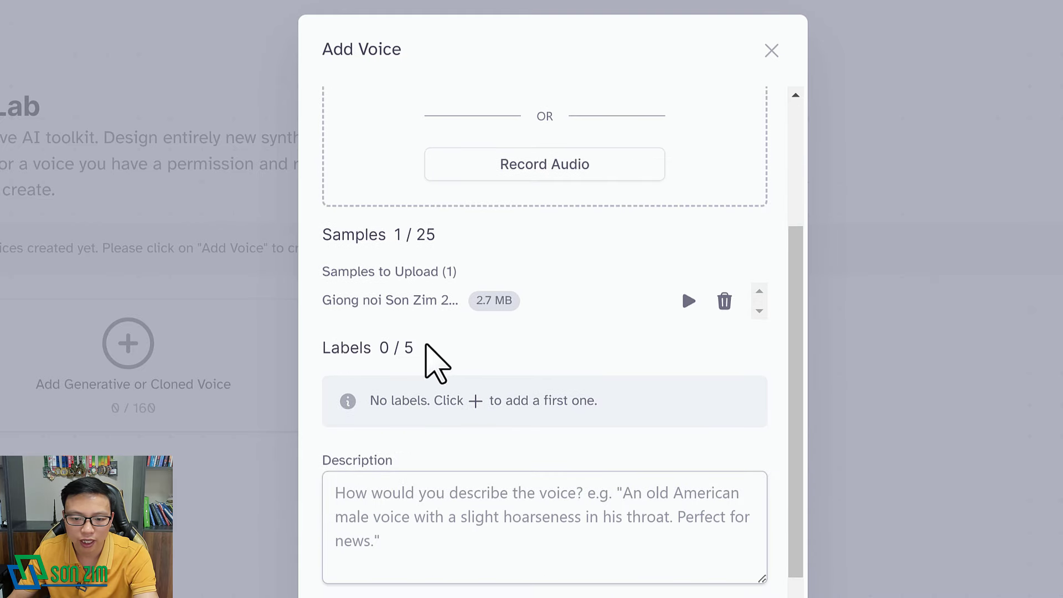
scroll(556, 404, down, 1)
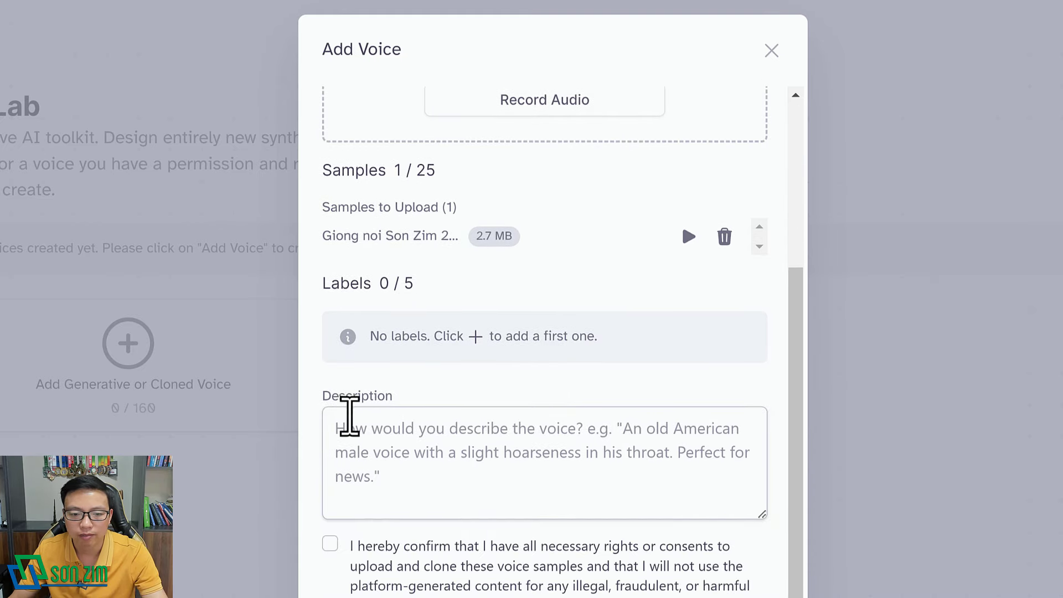
drag(324, 397, 426, 408)
click(633, 416)
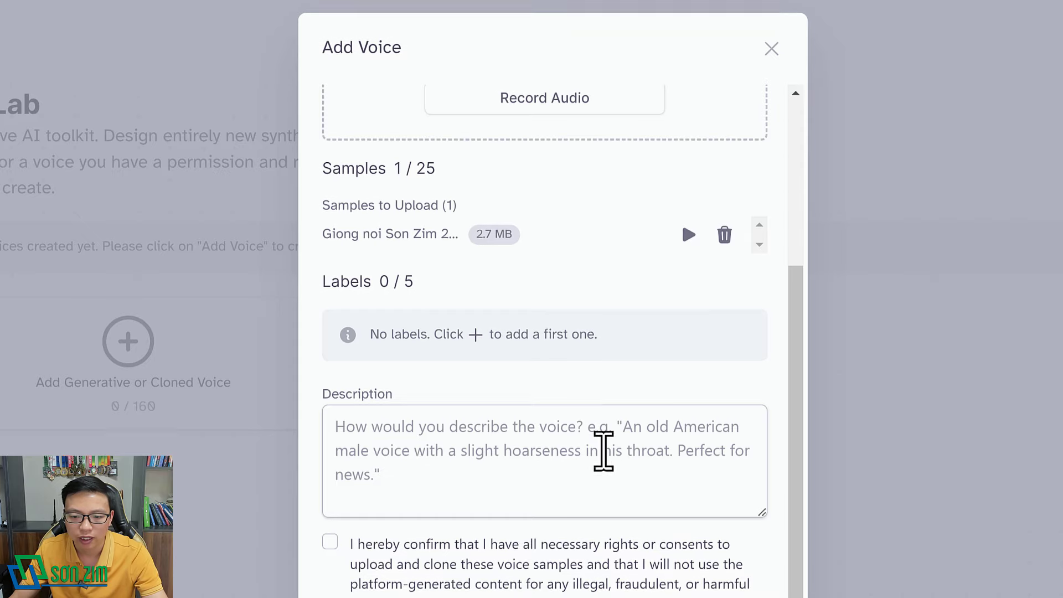
scroll(603, 448, down, 2)
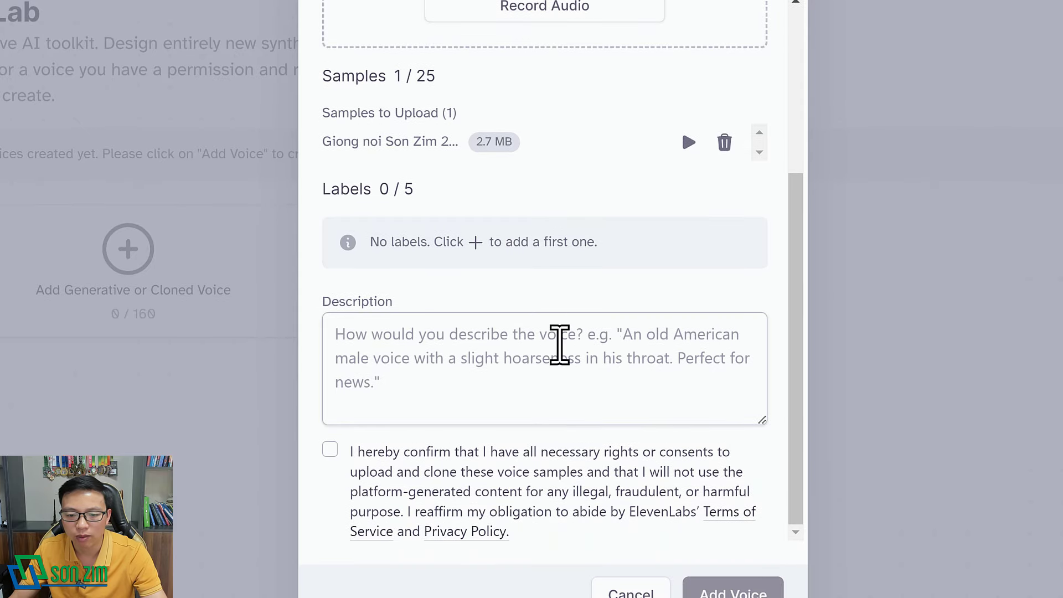
scroll(602, 347, down, 2)
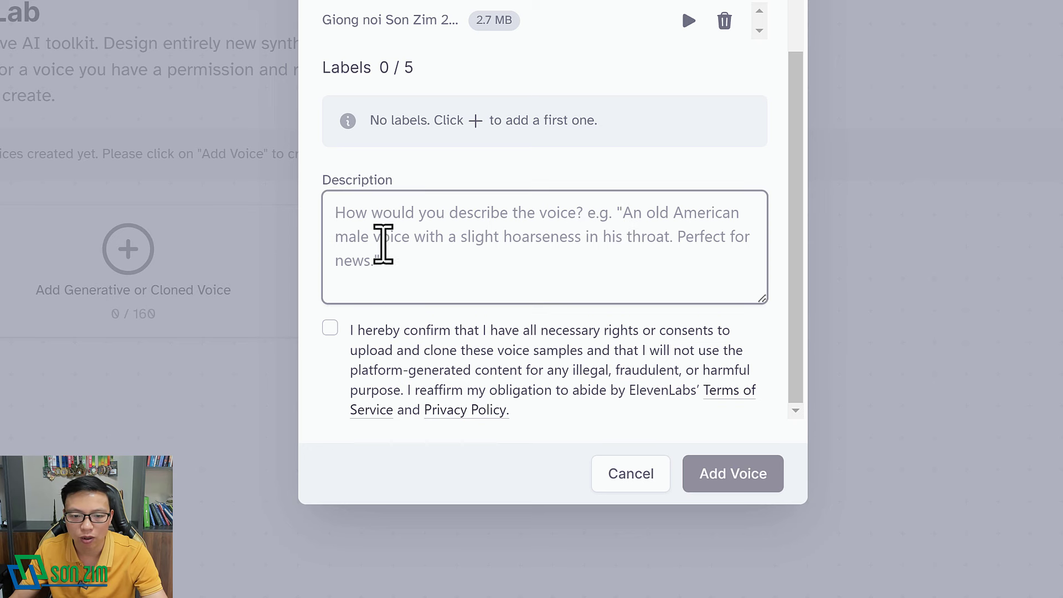
click(330, 328)
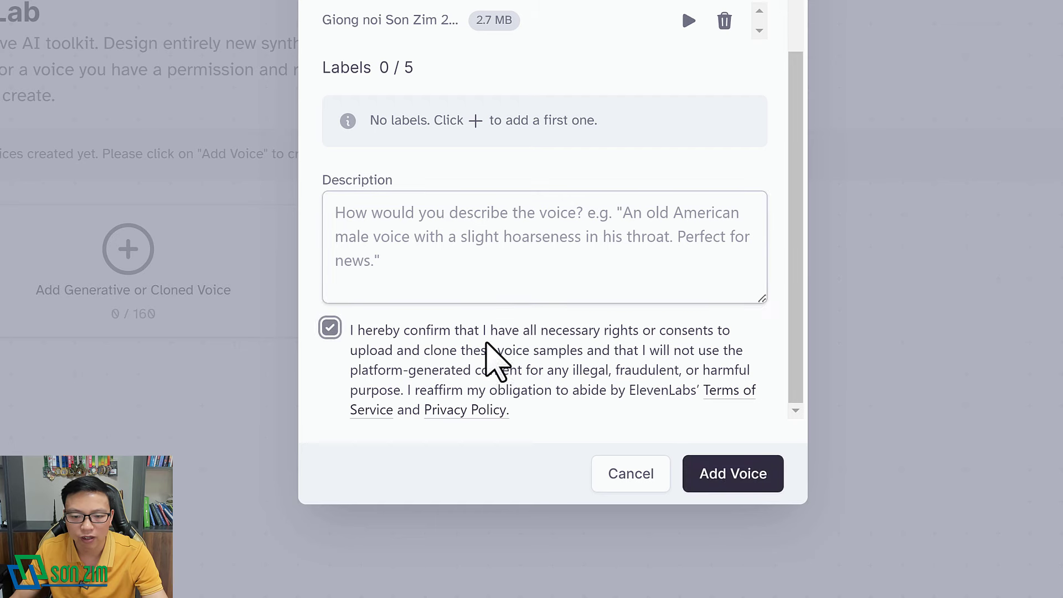
click(738, 480)
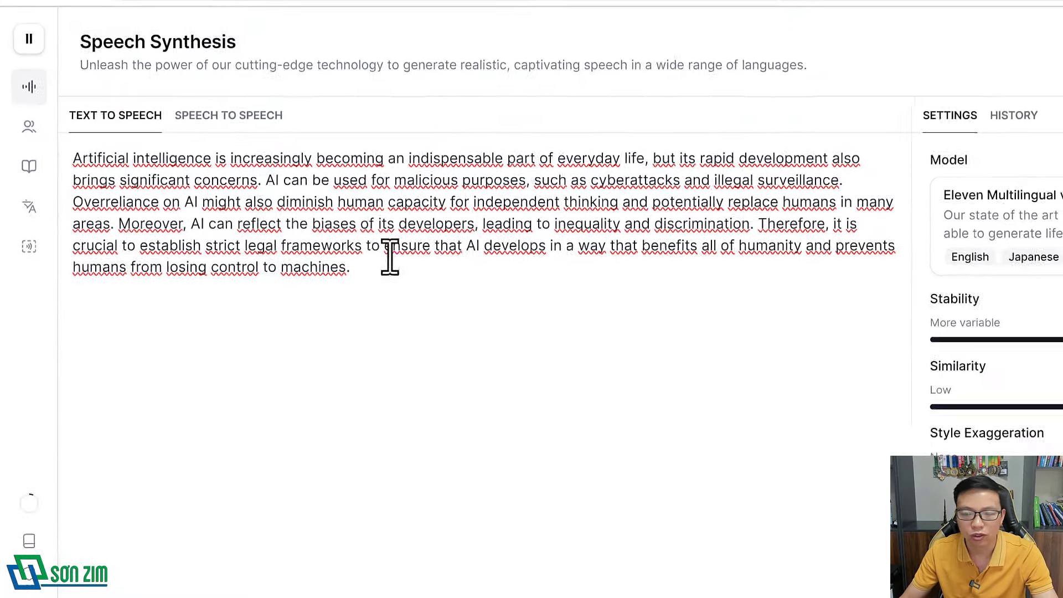
Step: Generate speech from the English paragraph about artificial intelligence with the cloned voice, listen to the result and pause playback
drag(379, 274, 65, 145)
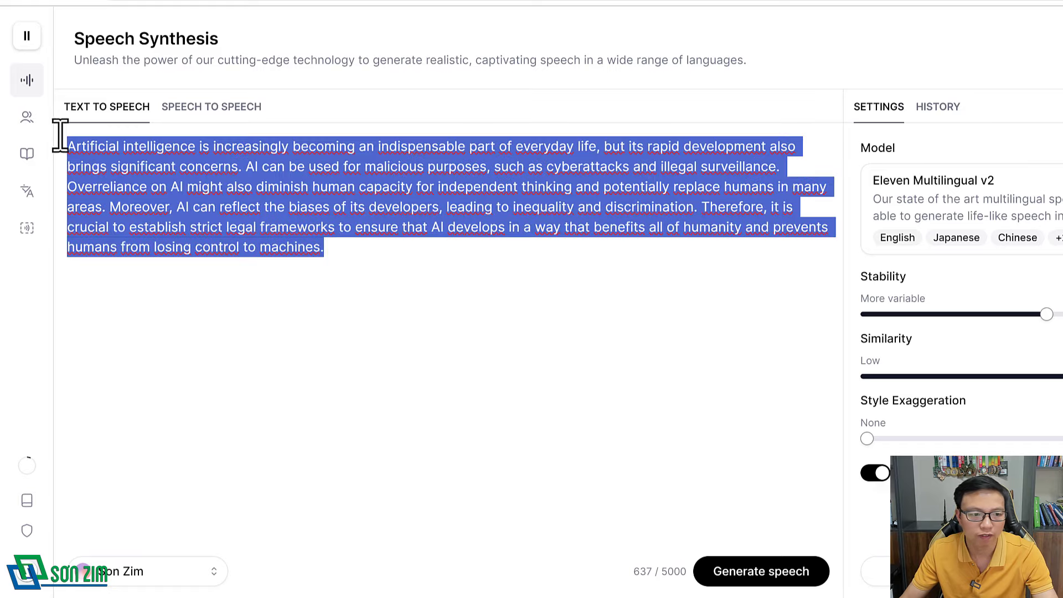
click(484, 277)
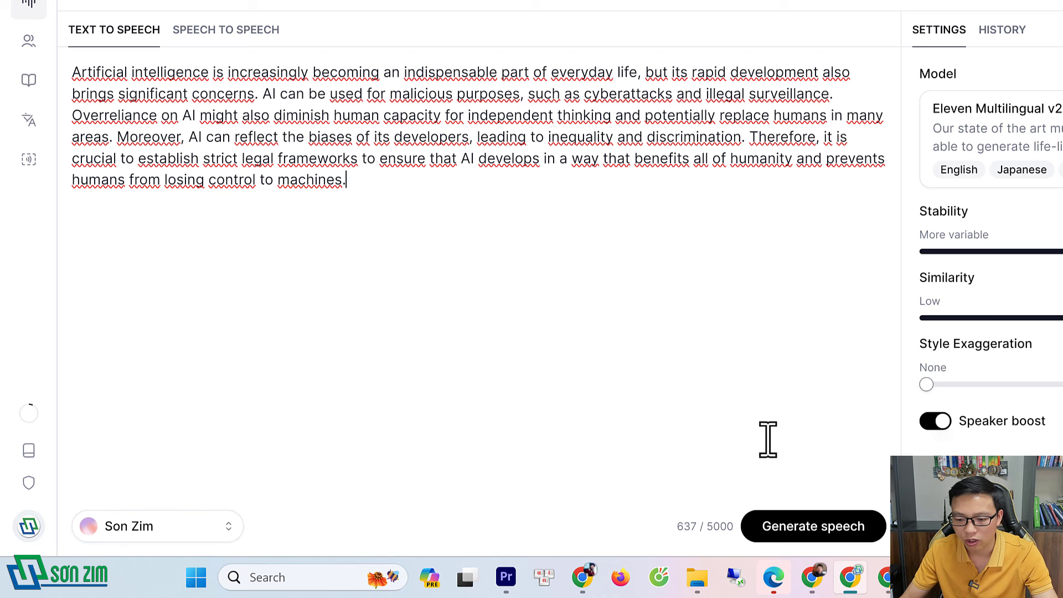
click(819, 526)
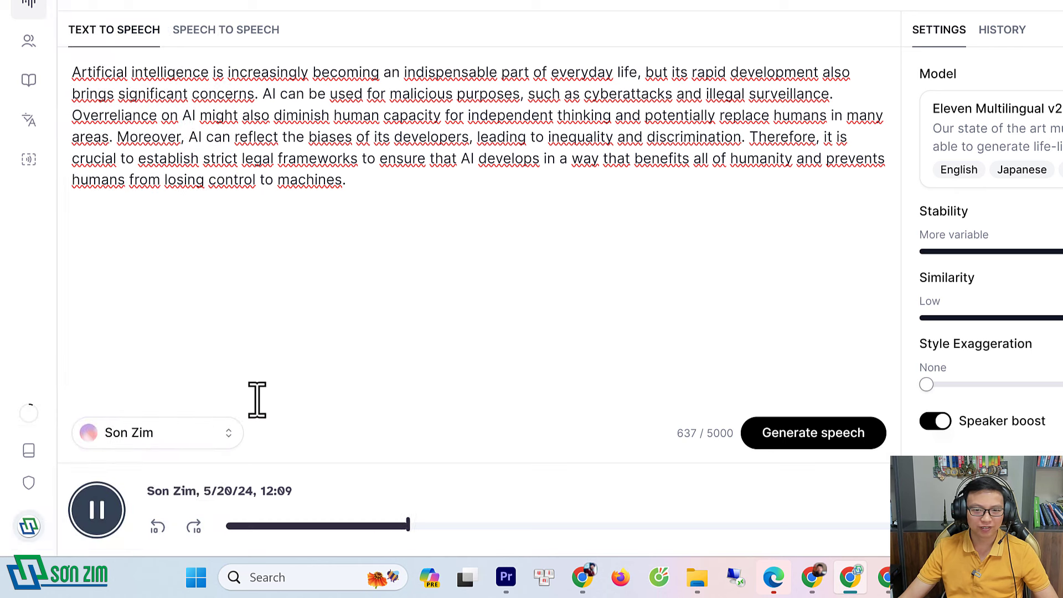
click(97, 512)
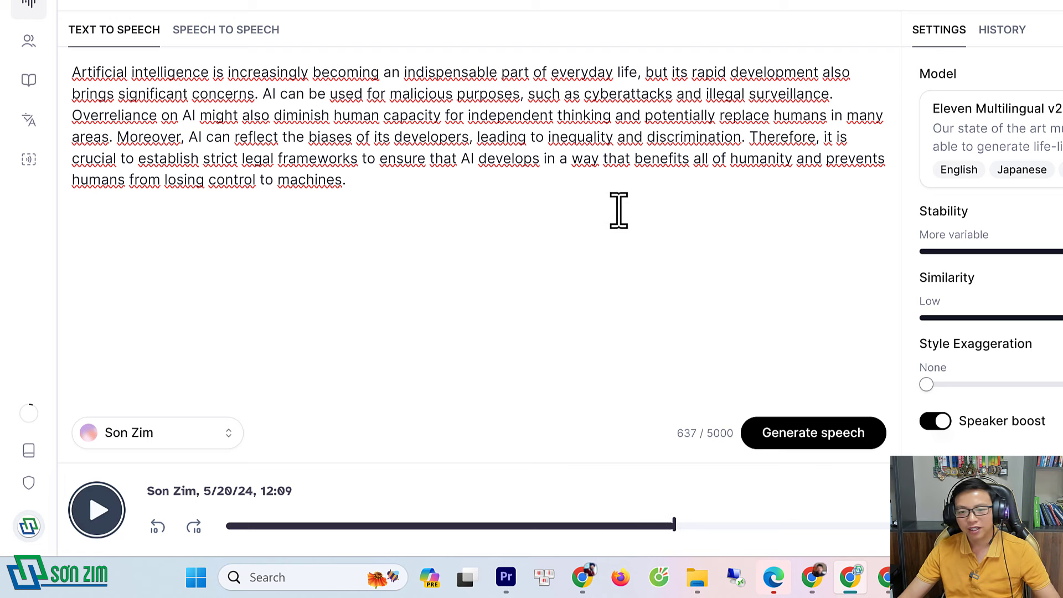